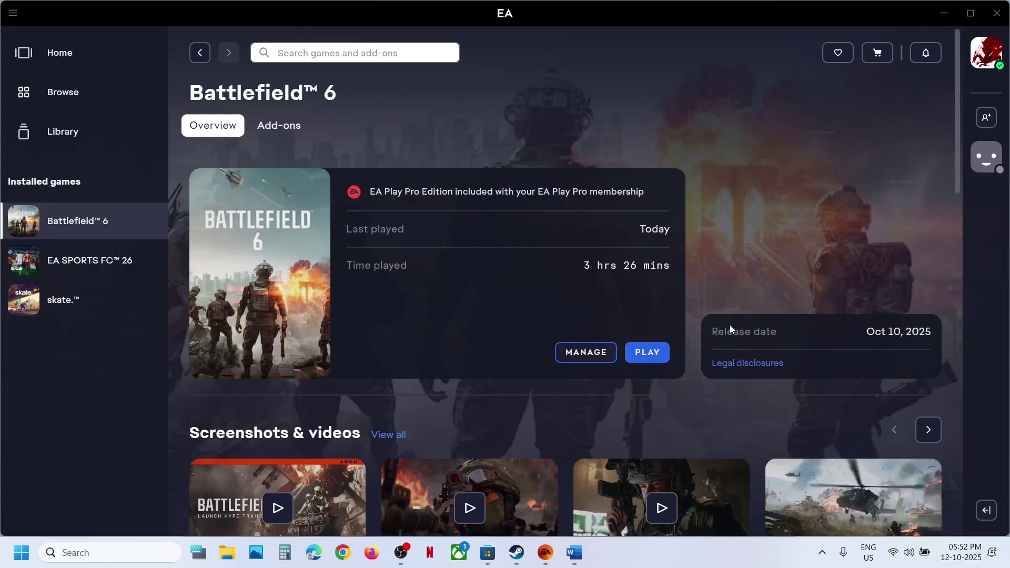
# Step: Highlight the Human Interface Devices instruction in step 1 of the Word notes
pyautogui.click(525, 552)
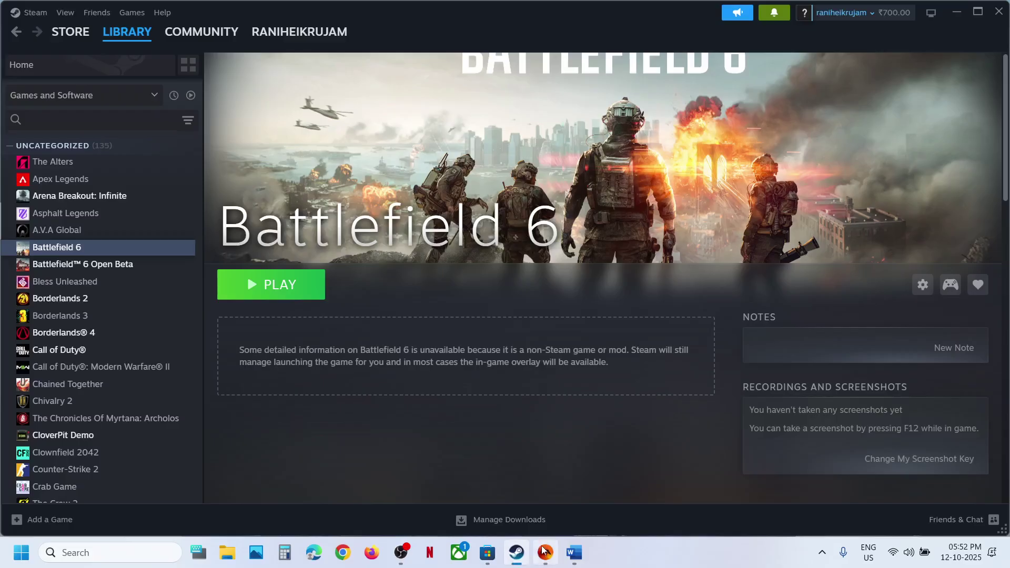
pyautogui.click(545, 552)
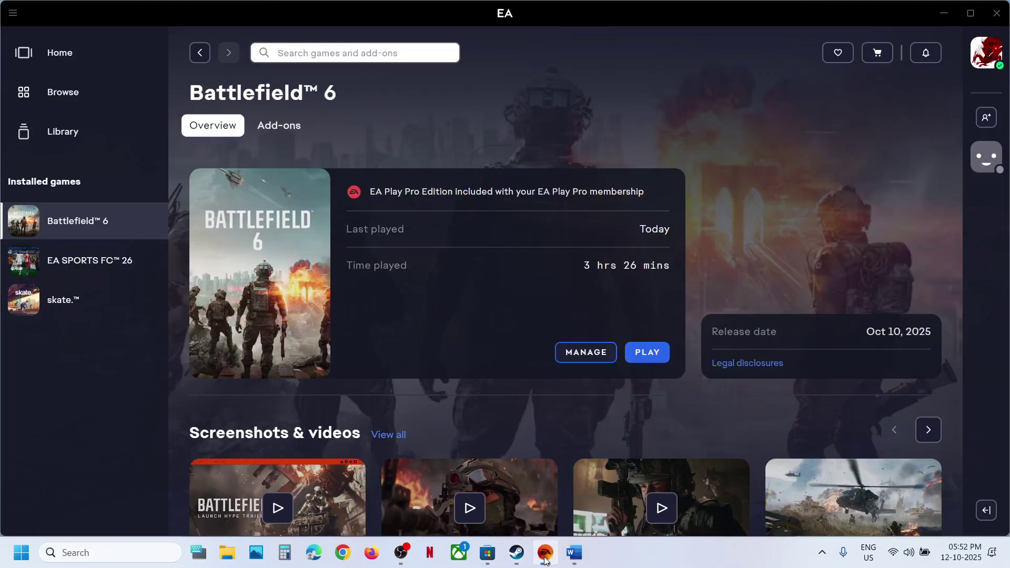
pyautogui.click(570, 553)
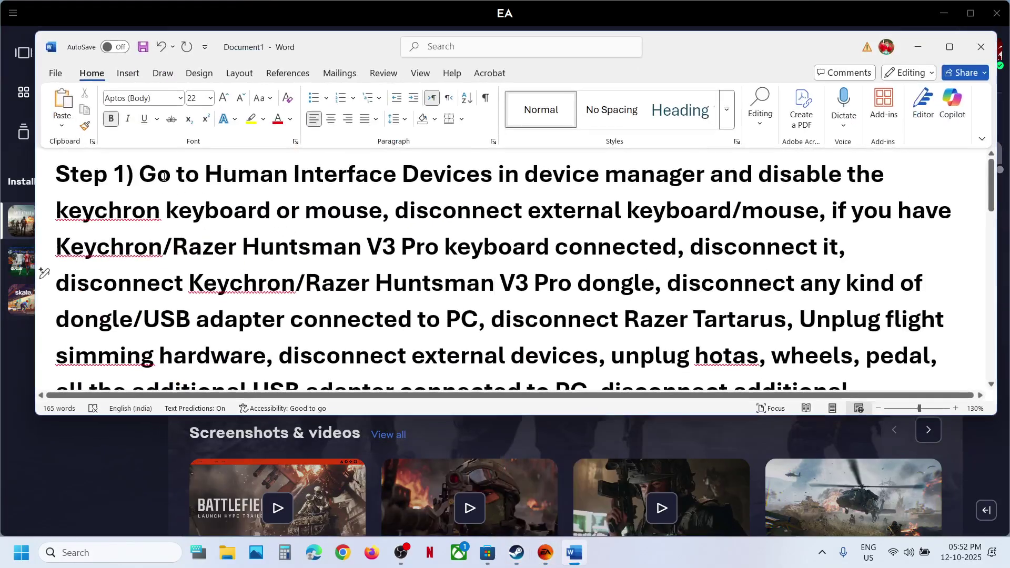
pyautogui.moveTo(165, 177); pyautogui.dragTo(518, 175)
pyautogui.click(917, 46)
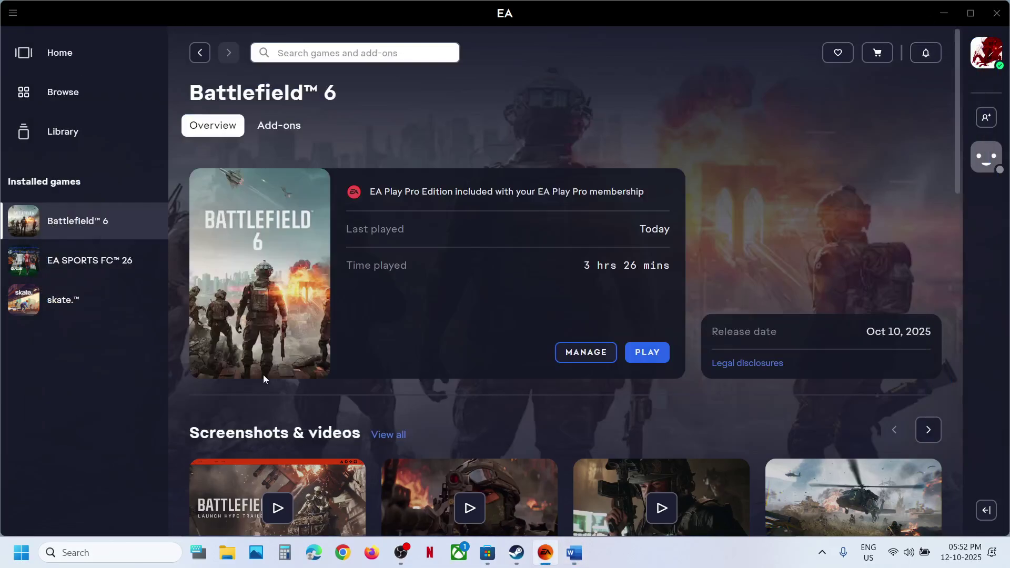
# Step: Open Device Manager with the Human Interface Devices category expanded, then return to the notes
pyautogui.rightClick(29, 554)
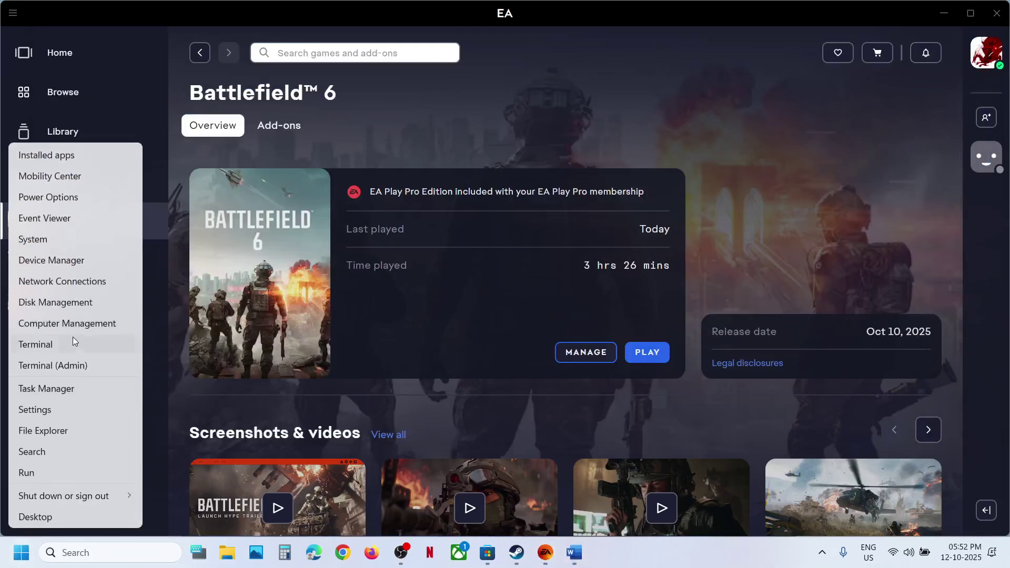
pyautogui.click(52, 264)
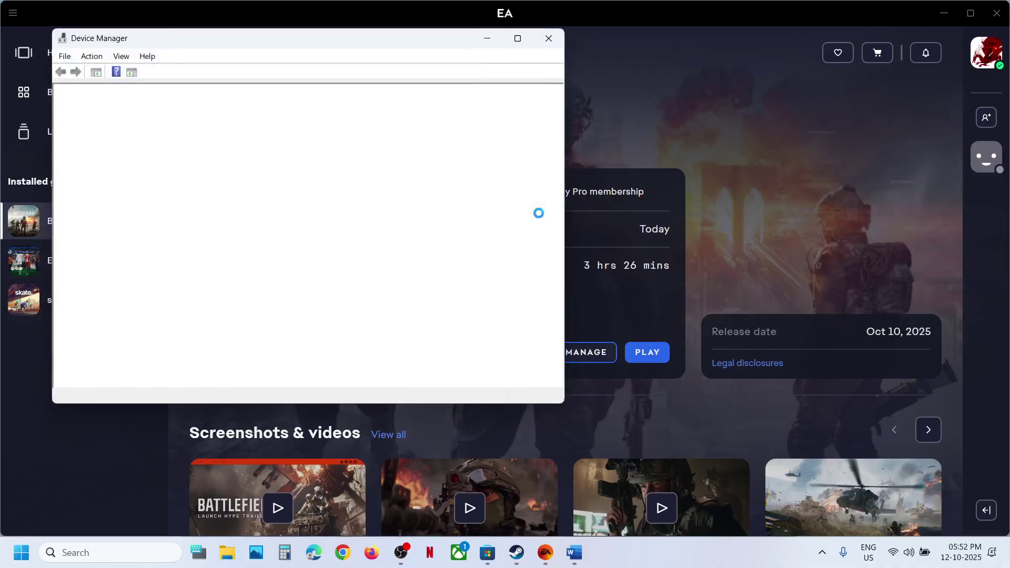
pyautogui.click(74, 221)
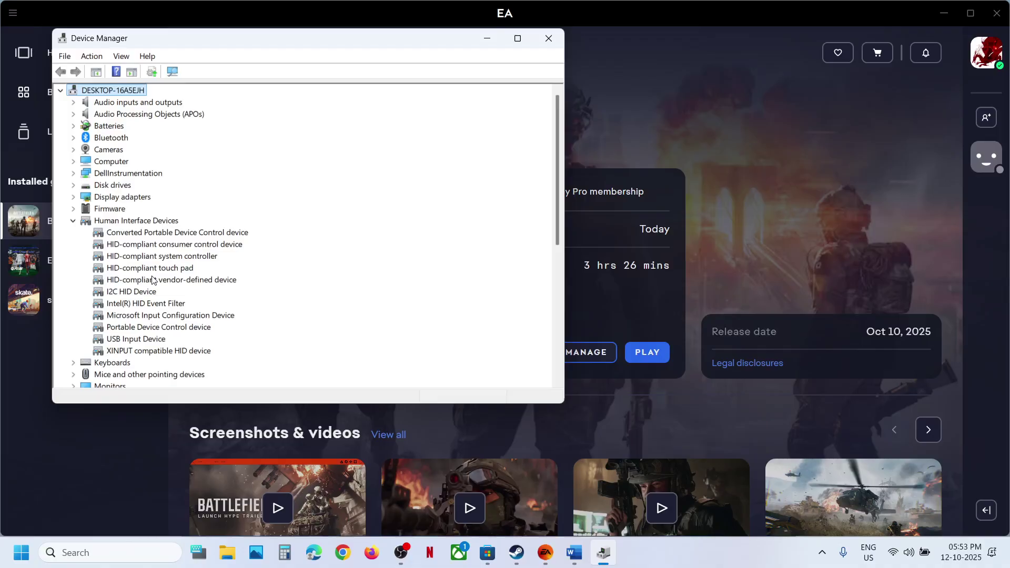
pyautogui.click(574, 552)
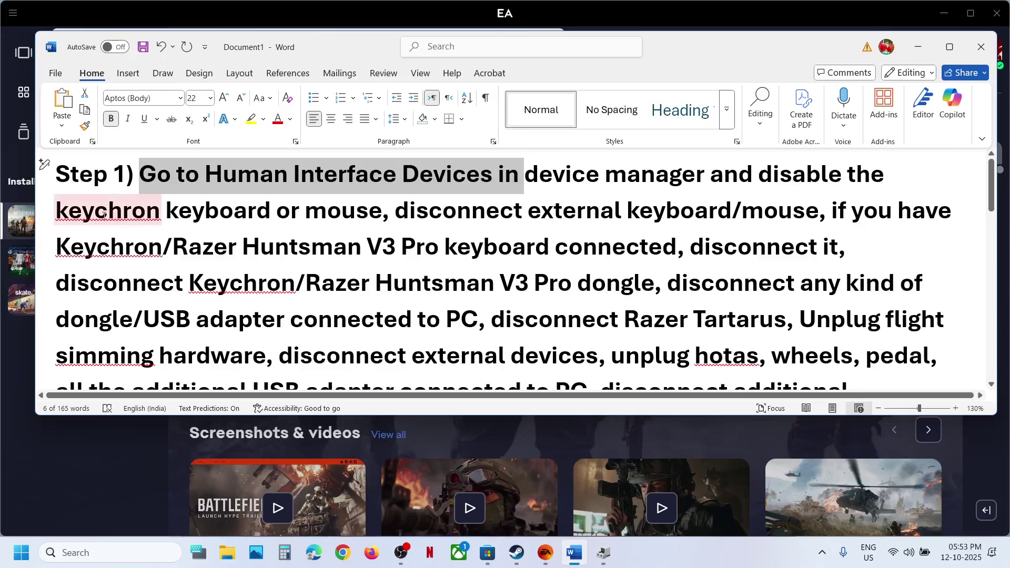
# Step: Highlight the Keychron keyboard or mouse and Razer Huntsman V3 Pro phrases, then return to Device Manager
pyautogui.moveTo(86, 213); pyautogui.dragTo(374, 213)
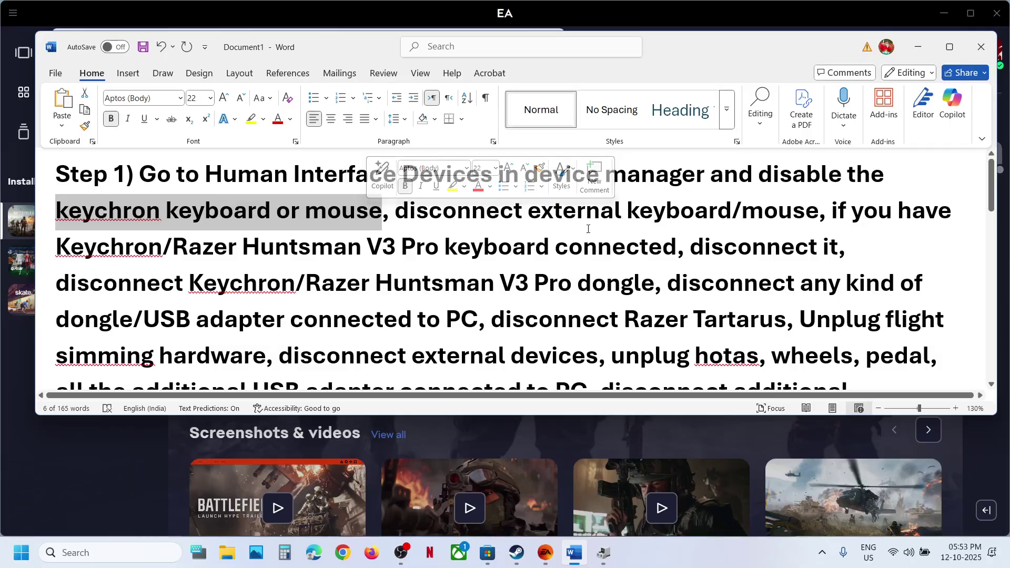
pyautogui.moveTo(205, 250); pyautogui.dragTo(441, 249)
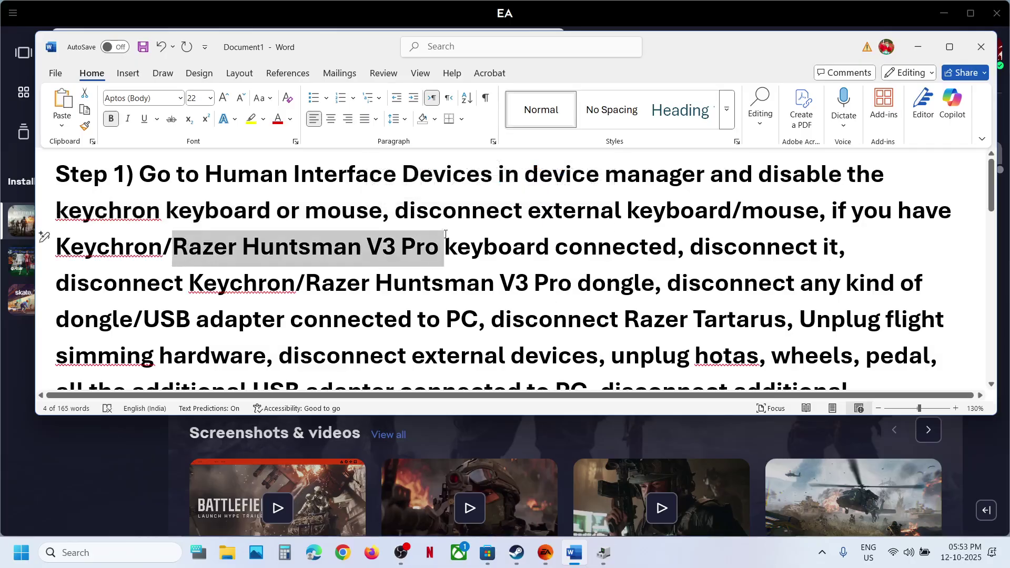
pyautogui.click(604, 554)
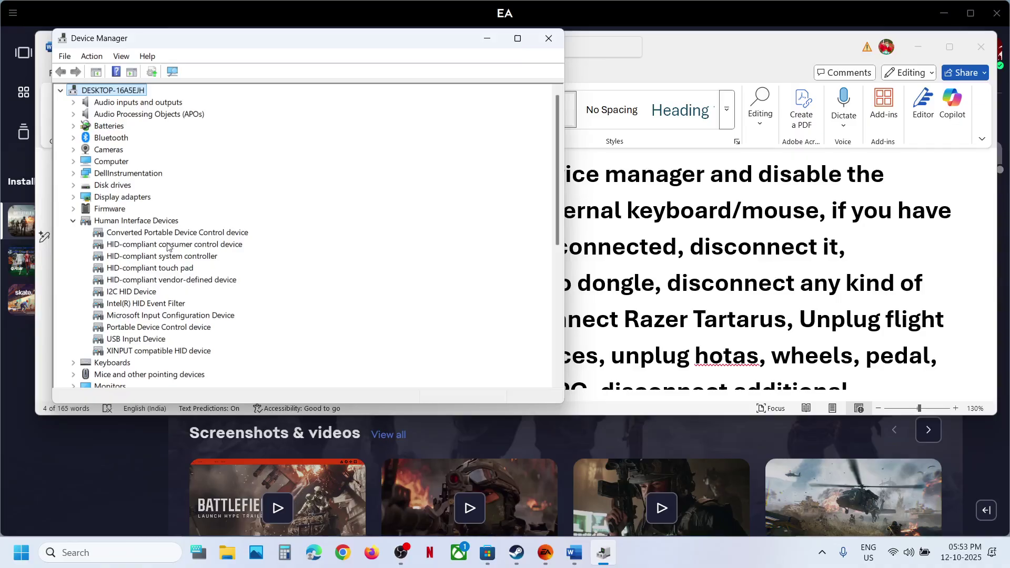
# Step: Check the HID-compliant vendor-defined device's options, then close Device Manager
pyautogui.rightClick(149, 280)
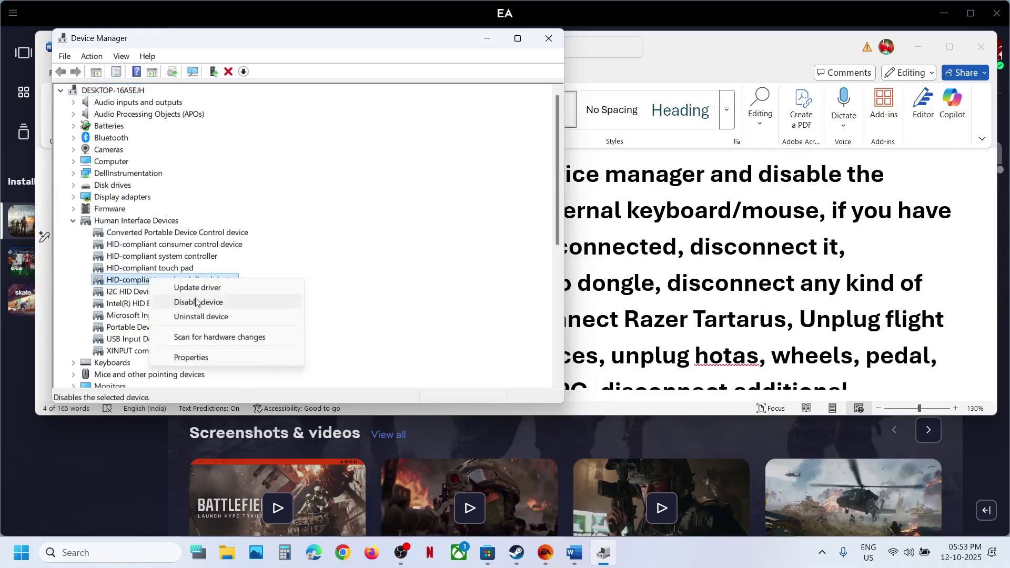
pyautogui.click(124, 292)
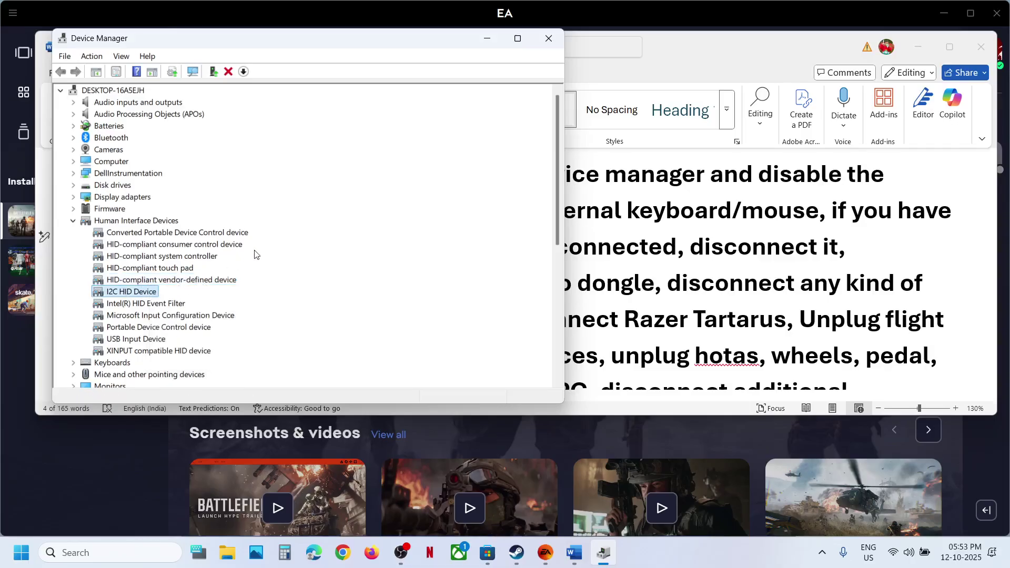
pyautogui.click(548, 38)
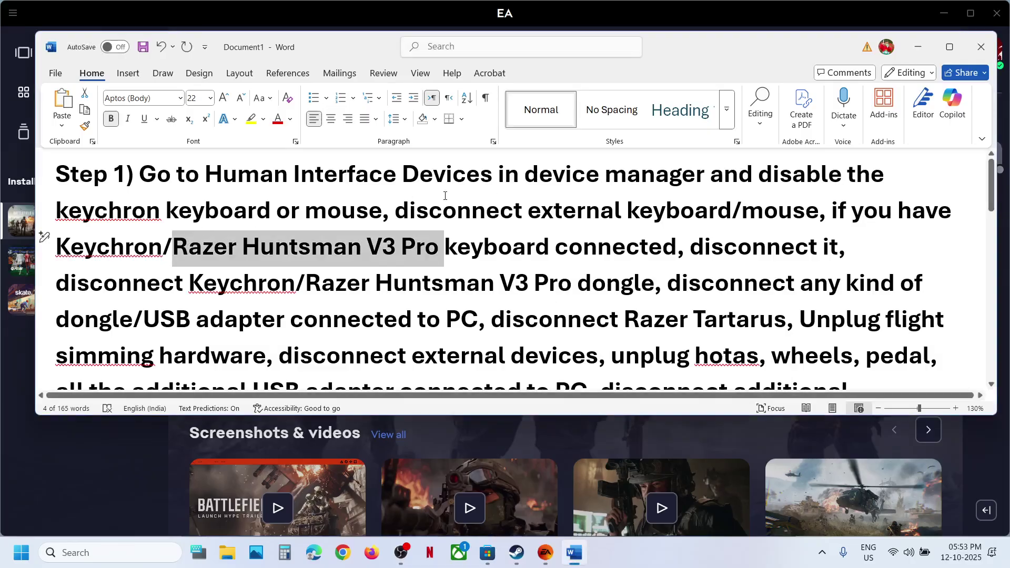
# Step: Highlight the instructions to disconnect keyboards, Keychron/Razer dongles, USB adapters and flight hardware
pyautogui.moveTo(414, 212); pyautogui.dragTo(795, 197)
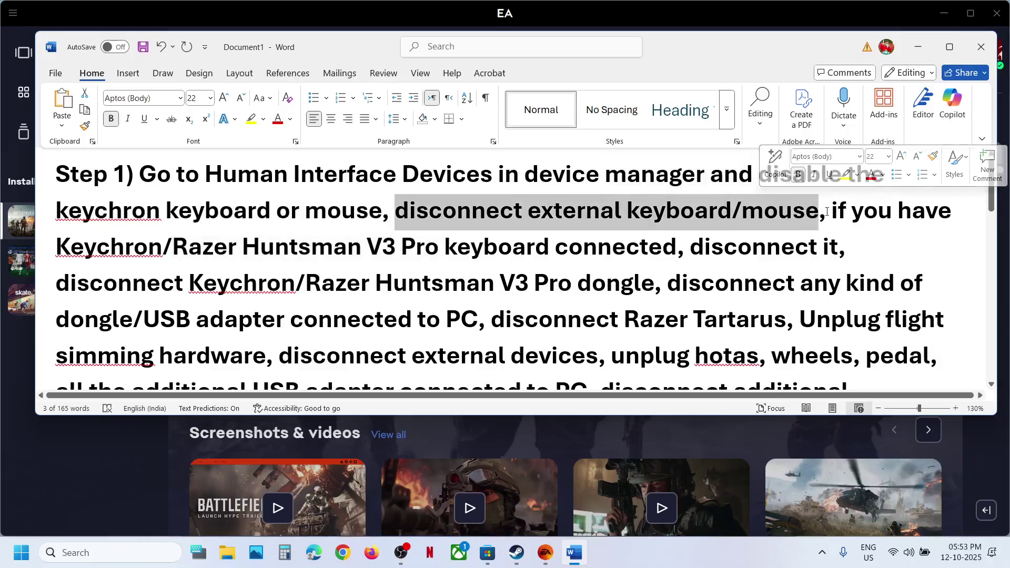
pyautogui.moveTo(829, 211); pyautogui.dragTo(637, 244)
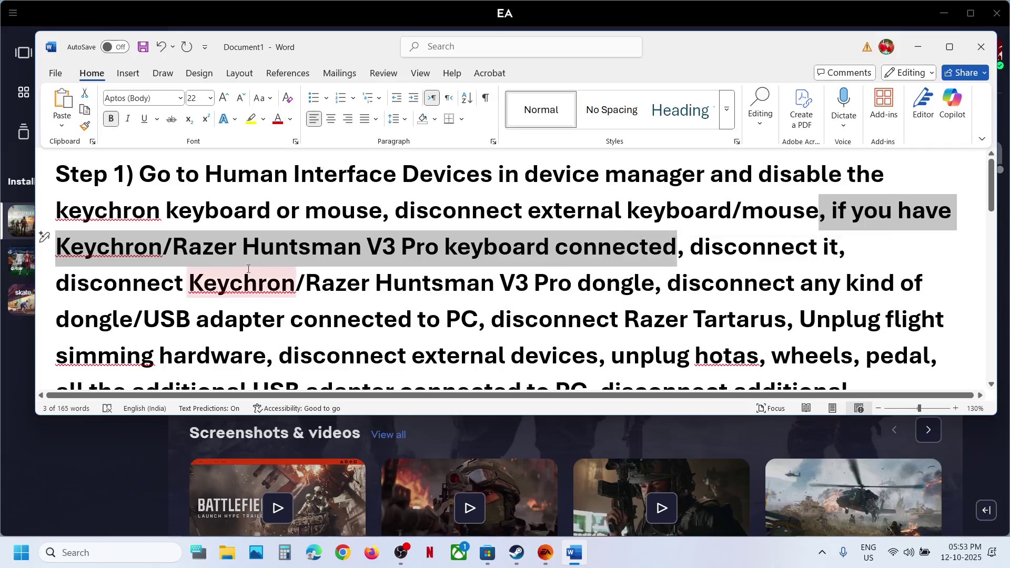
pyautogui.moveTo(101, 289); pyautogui.dragTo(654, 287)
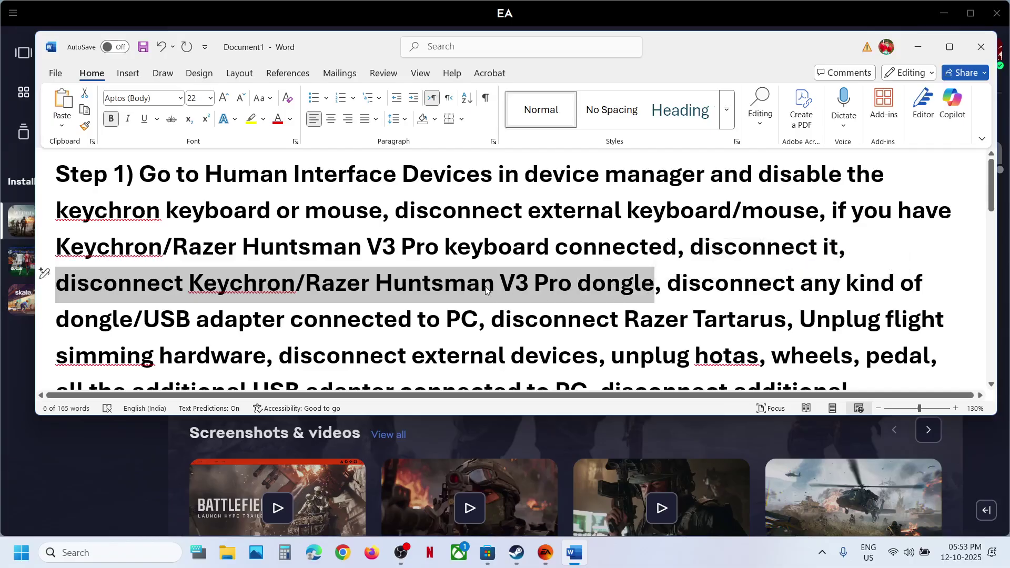
pyautogui.scroll(-3, 741, 280)
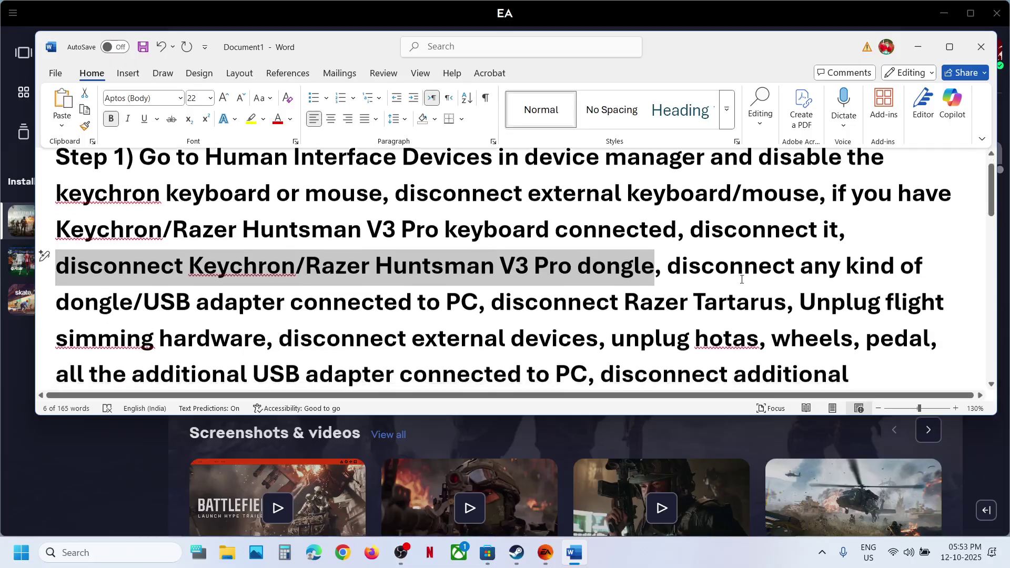
pyautogui.moveTo(676, 228); pyautogui.dragTo(466, 247)
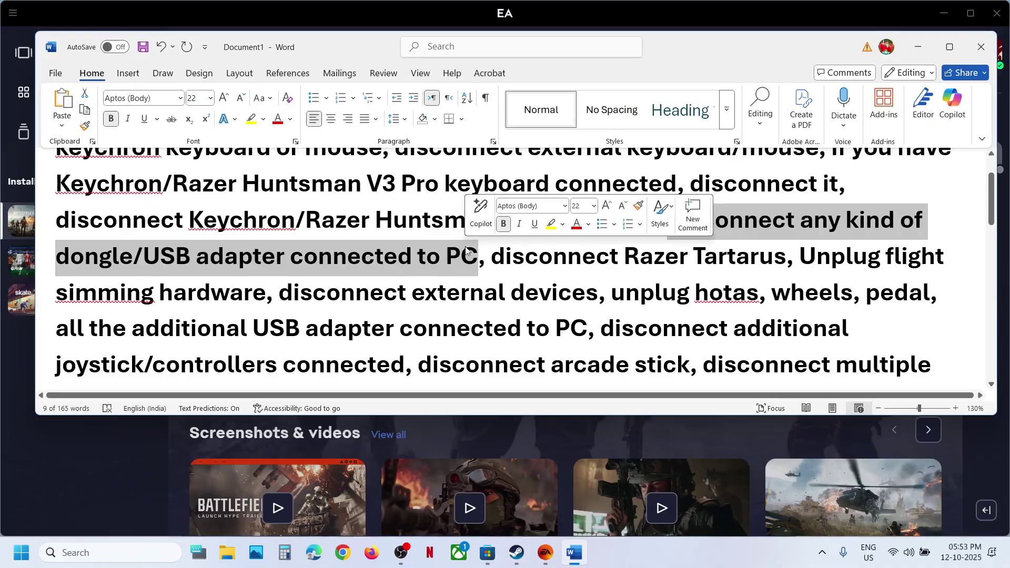
pyautogui.scroll(-1, 466, 247)
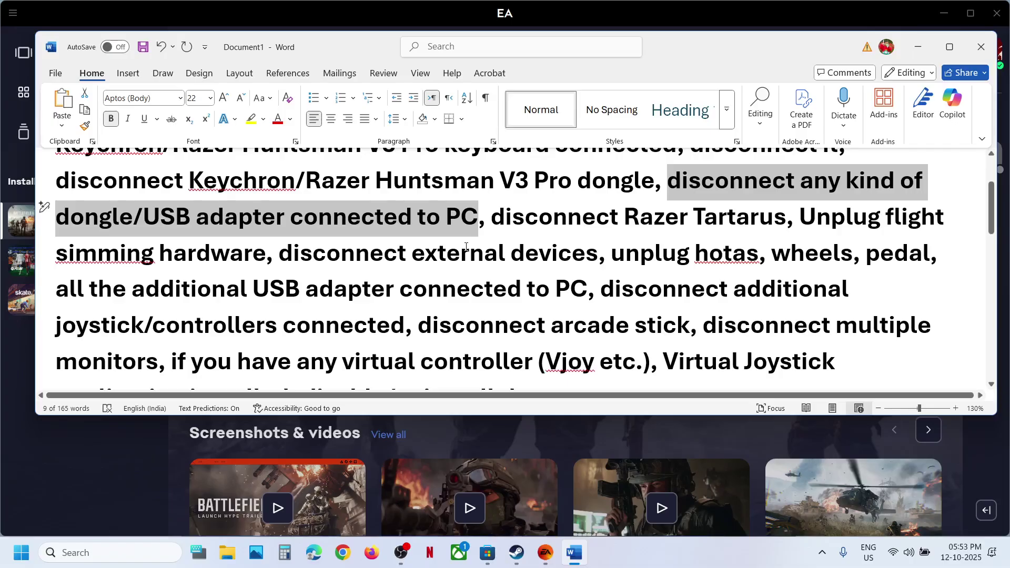
pyautogui.moveTo(500, 217); pyautogui.dragTo(284, 256)
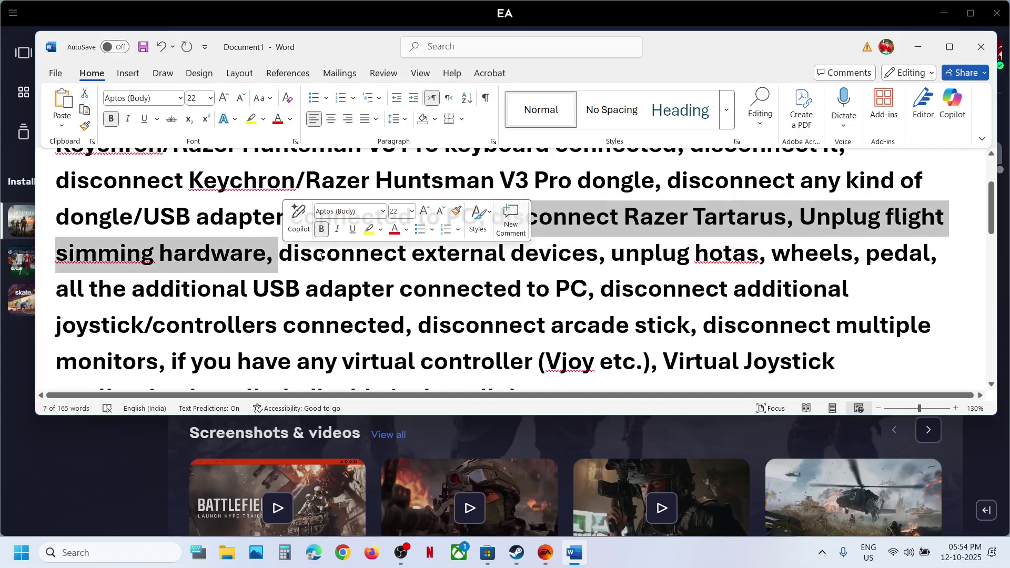
pyautogui.moveTo(611, 253); pyautogui.dragTo(570, 287)
# Step: Highlight the instructions about extra joysticks, arcade sticks and virtual controllers like Vjoy
pyautogui.scroll(-1, 595, 276)
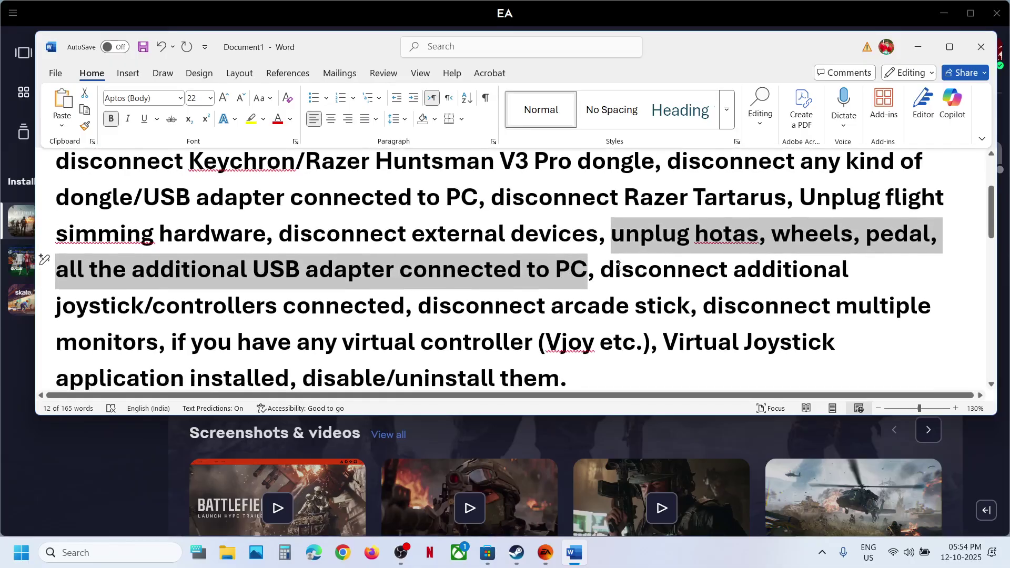
pyautogui.moveTo(619, 265); pyautogui.dragTo(399, 308)
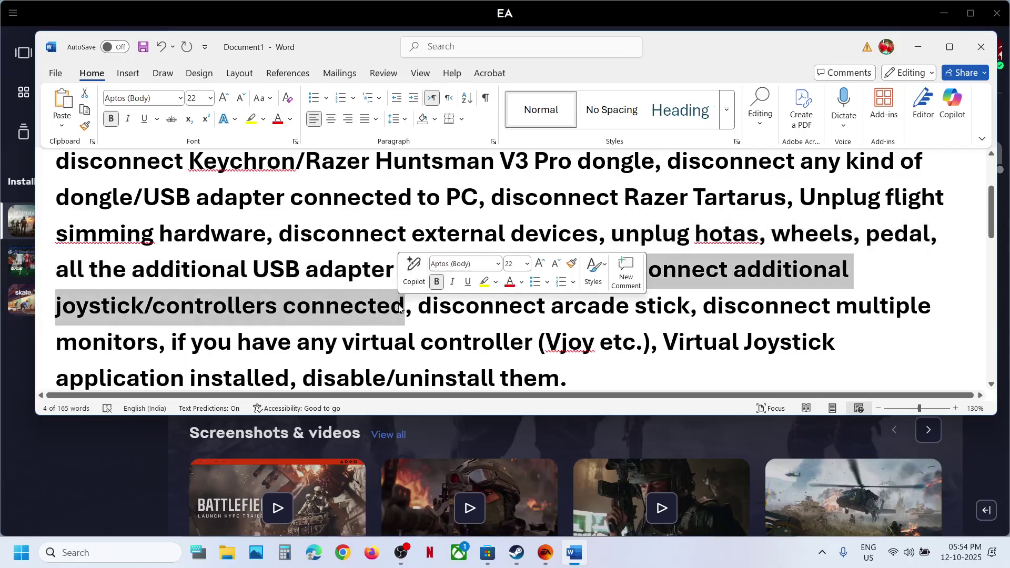
pyautogui.scroll(-2, 398, 308)
pyautogui.moveTo(436, 265); pyautogui.dragTo(629, 263)
pyautogui.moveTo(699, 265); pyautogui.dragTo(449, 308)
pyautogui.click(217, 303)
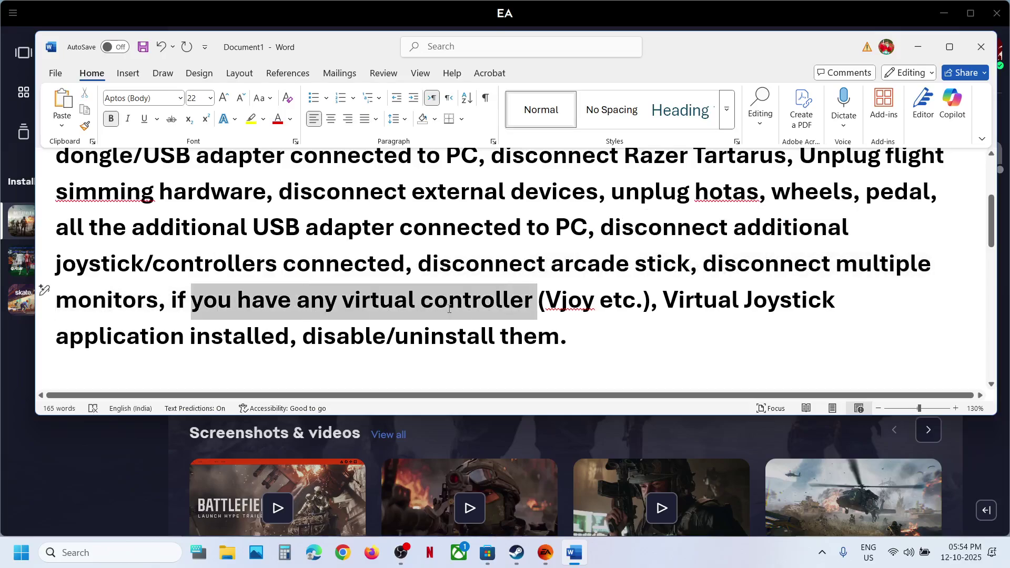
pyautogui.moveTo(545, 304); pyautogui.dragTo(533, 328)
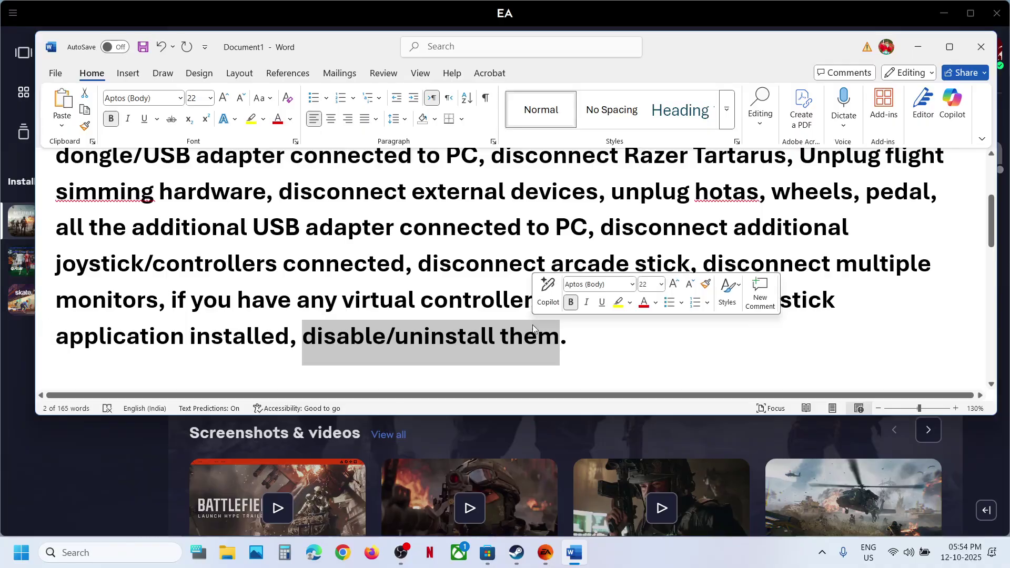
# Step: Highlight the Step 2 heading 'Disable or enable Steam Input', then bring Steam's Battlefield 6 page forward
pyautogui.scroll(-2, 532, 324)
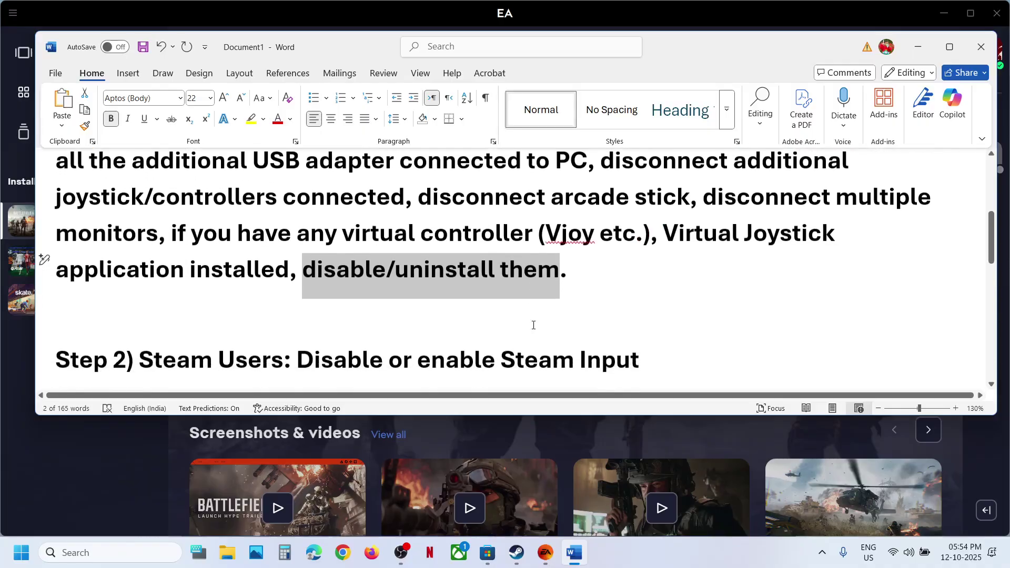
pyautogui.scroll(-1, 533, 325)
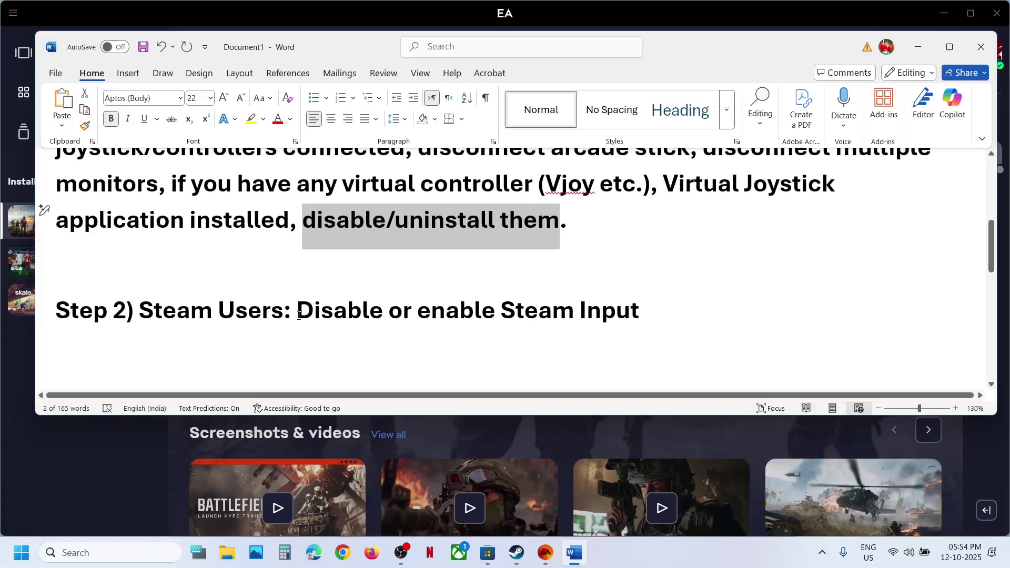
pyautogui.moveTo(299, 315); pyautogui.dragTo(628, 310)
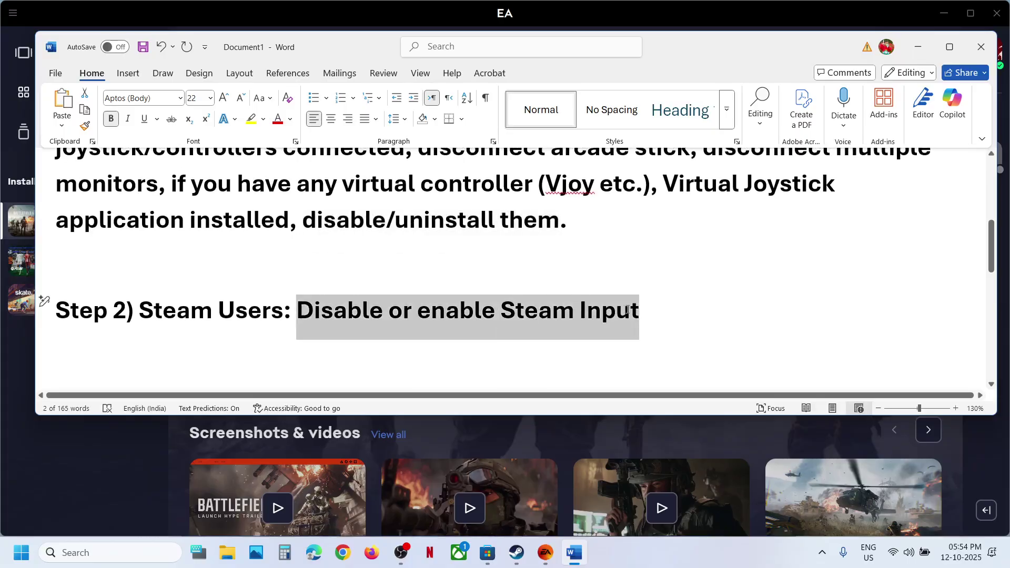
pyautogui.click(128, 490)
pyautogui.click(524, 559)
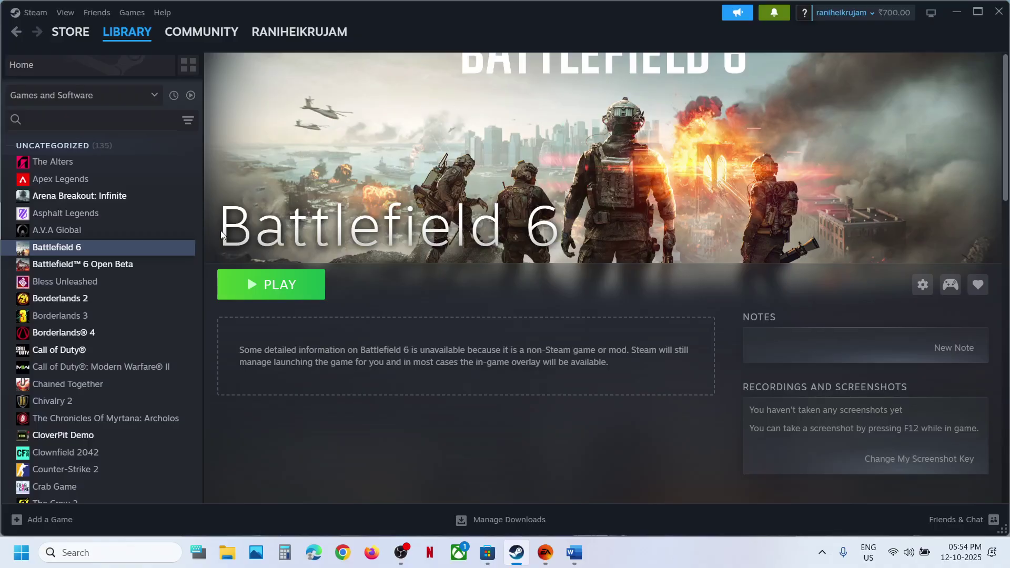
# Step: In Battlefield 6's controller properties, toggle the Steam Input override to Disable, then Enable Steam Input
pyautogui.rightClick(84, 248)
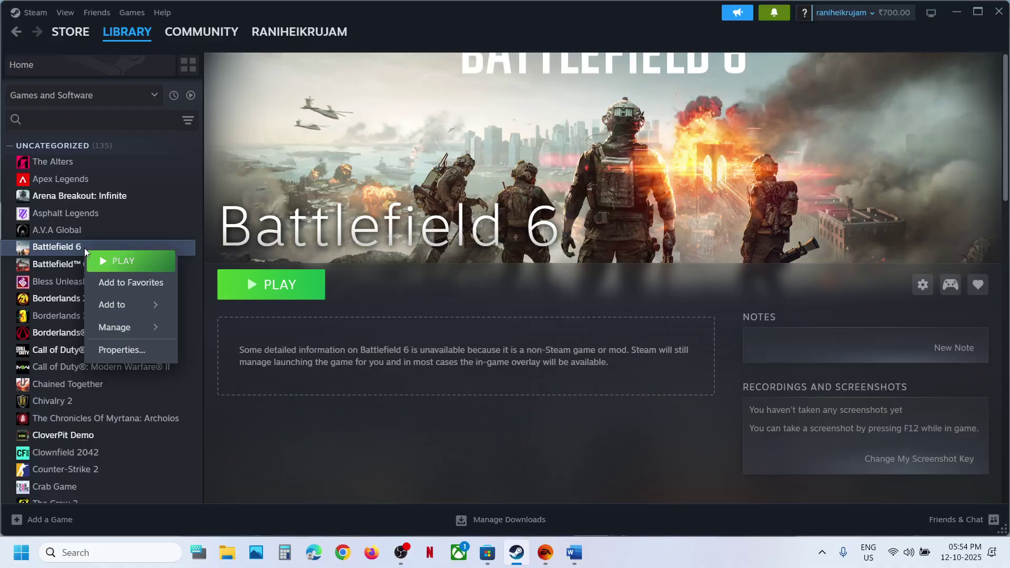
pyautogui.click(118, 350)
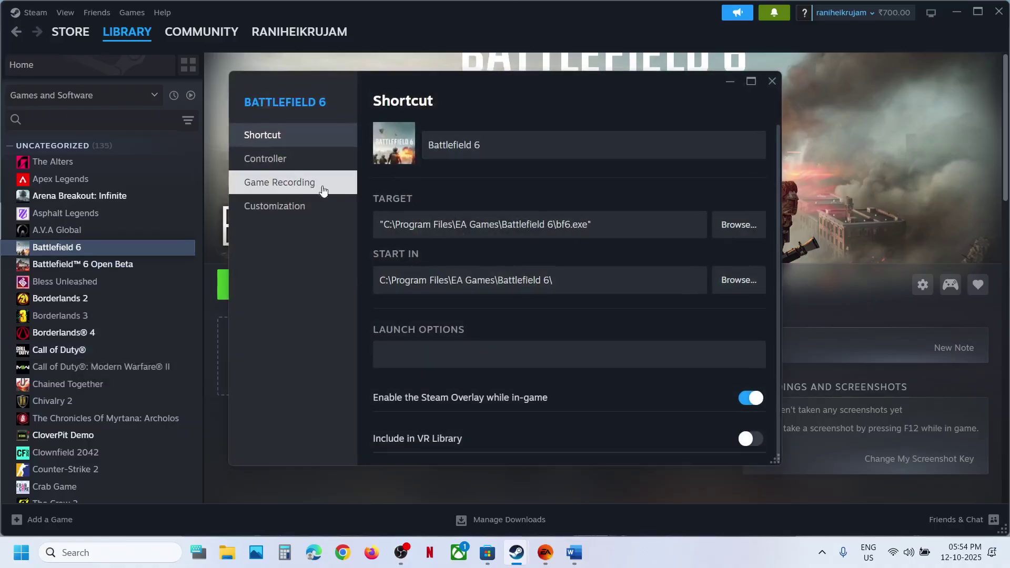
pyautogui.click(276, 159)
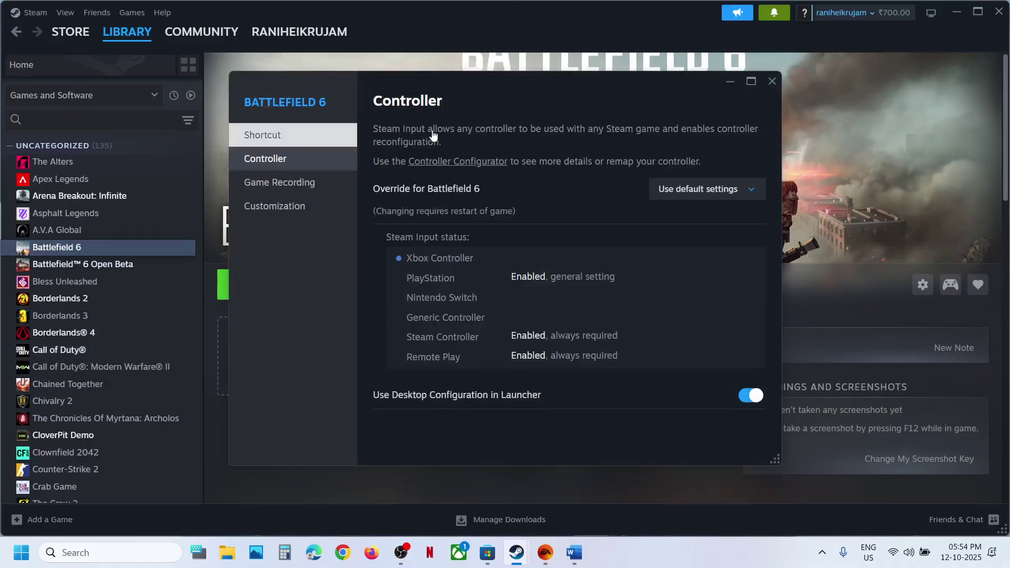
pyautogui.click(703, 187)
pyautogui.click(709, 219)
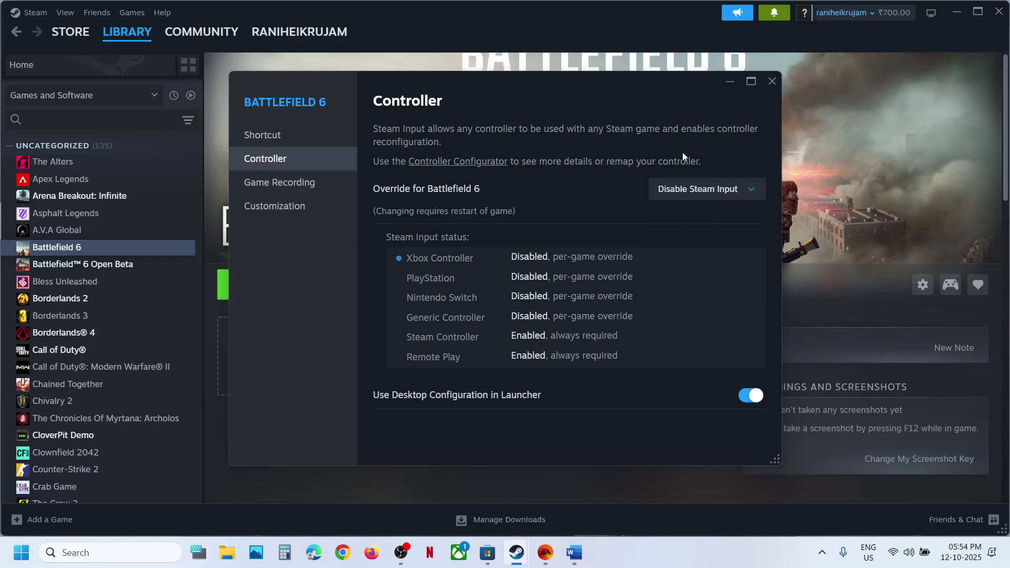
pyautogui.click(684, 194)
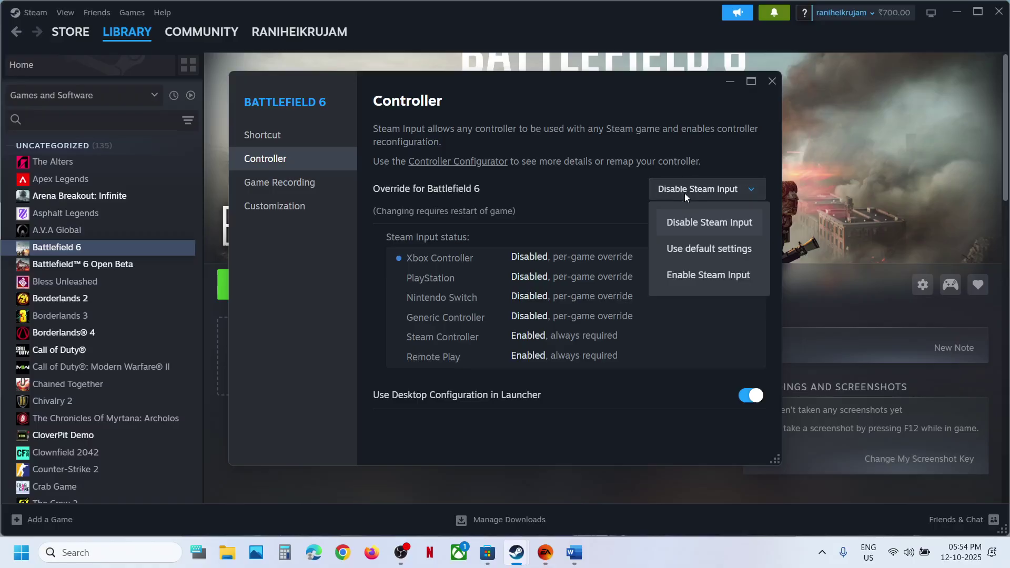
pyautogui.click(703, 278)
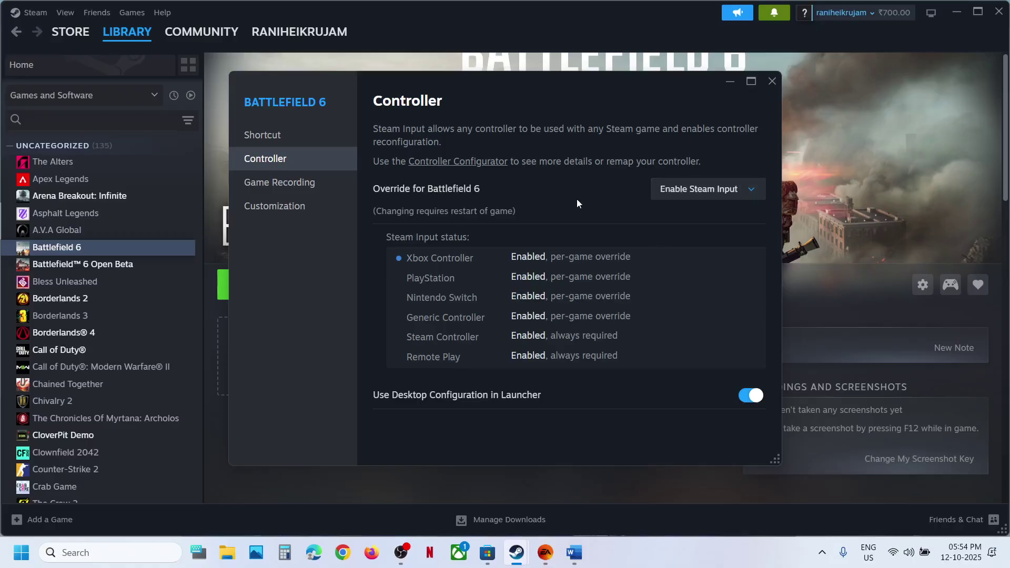
pyautogui.click(678, 190)
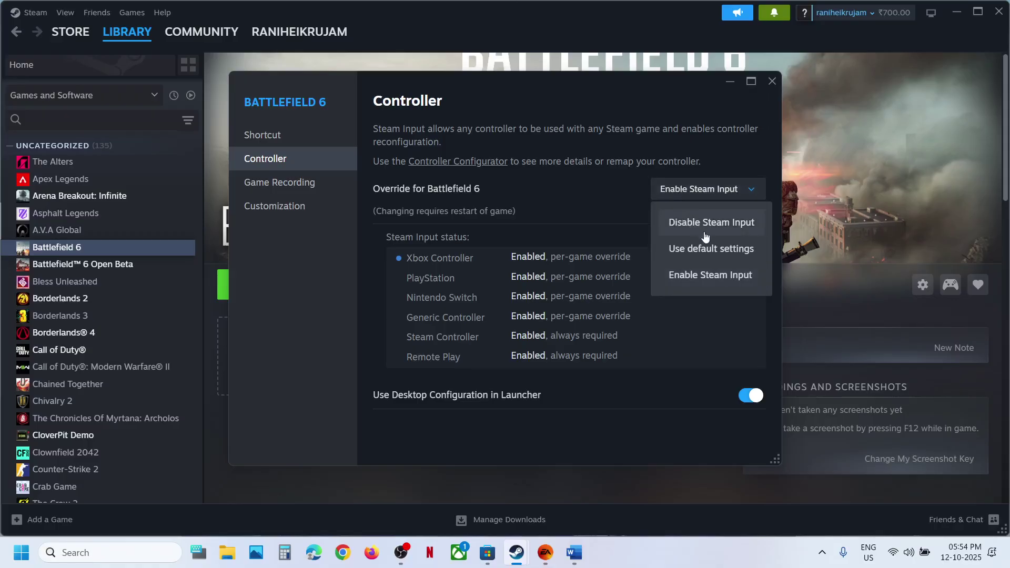
pyautogui.click(775, 83)
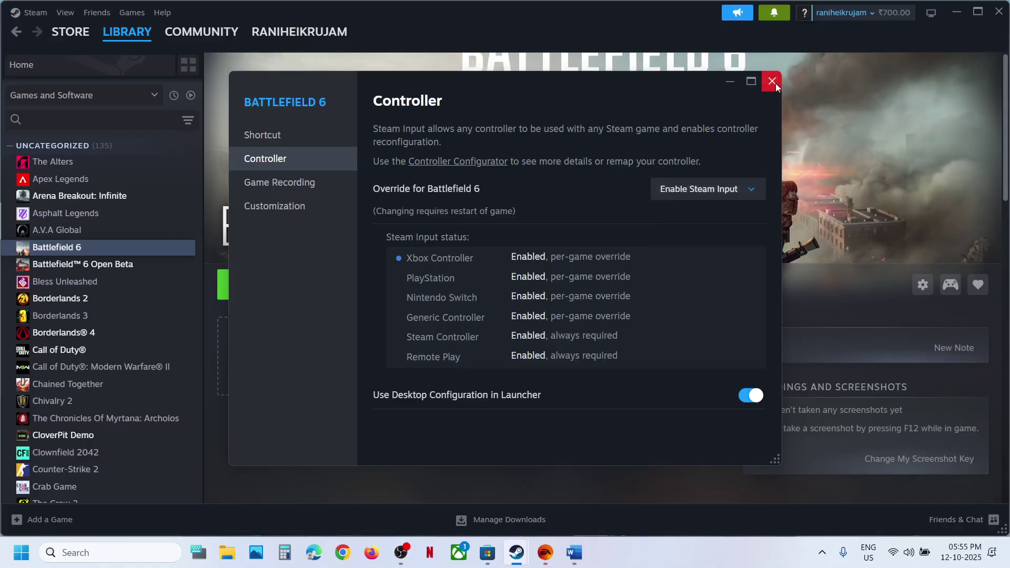
pyautogui.click(775, 83)
# Step: Highlight the Step 3 text 'Add Battlefield 6 to Steam' in the notes, then return to Steam
pyautogui.click(581, 552)
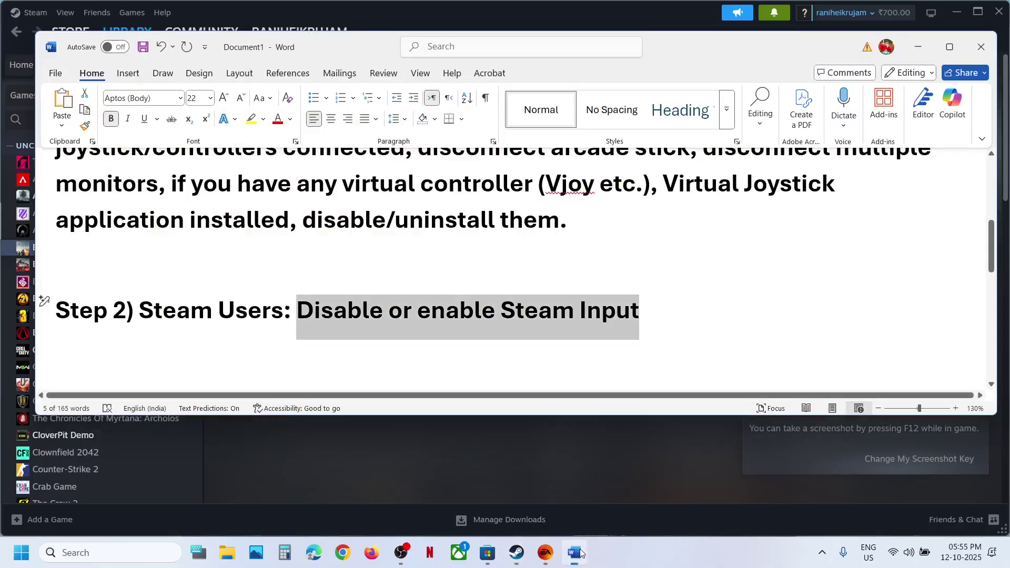
pyautogui.scroll(-3, 369, 333)
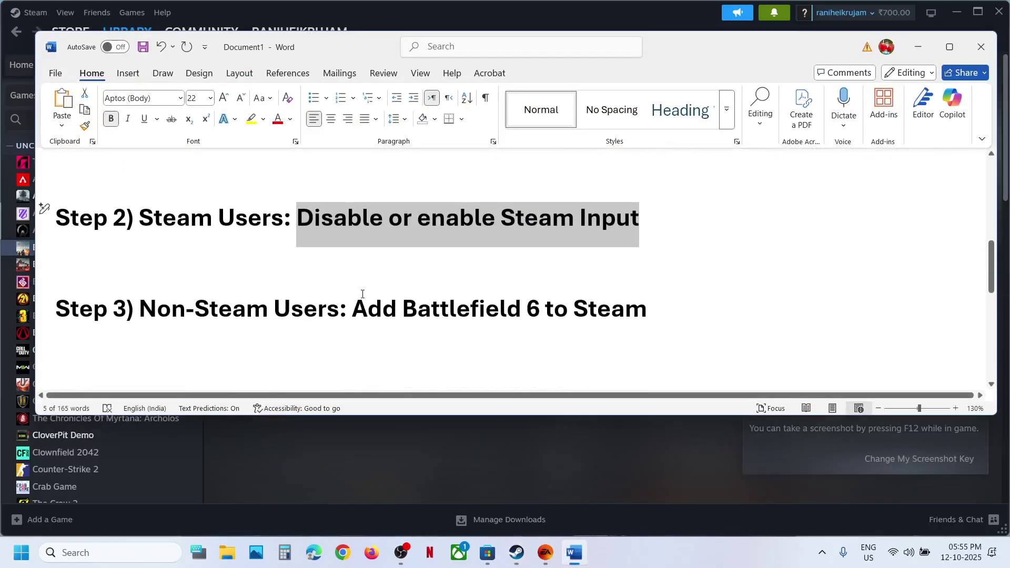
pyautogui.moveTo(351, 308); pyautogui.dragTo(647, 310)
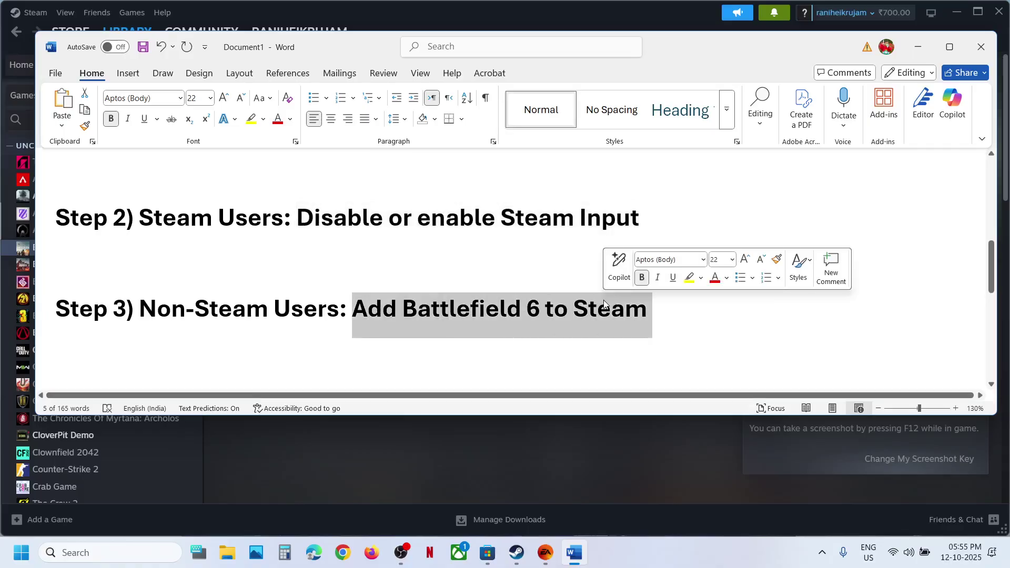
pyautogui.click(396, 461)
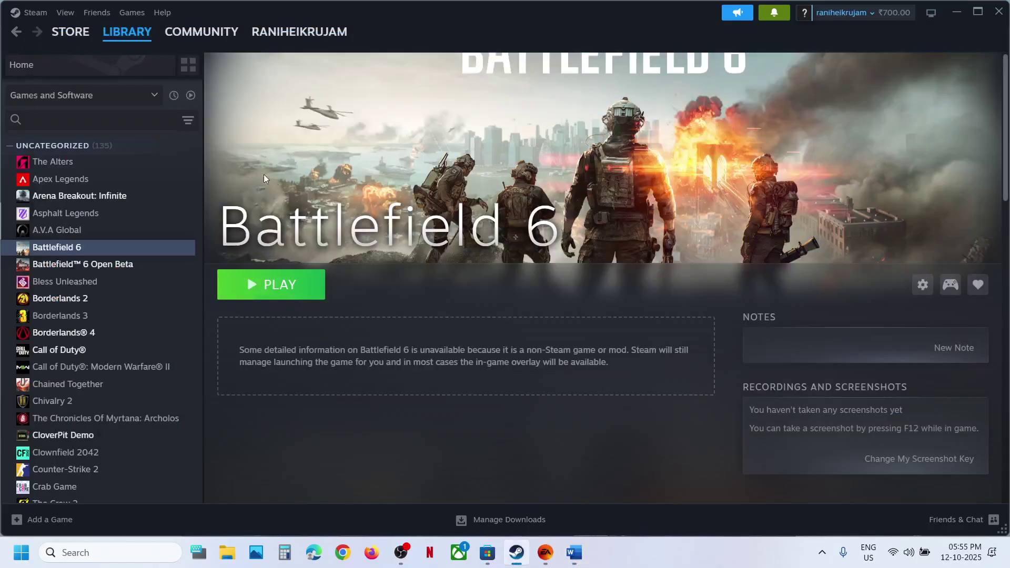
# Step: Start adding a non-Steam game and browse to Local Disk (C:)
pyautogui.click(38, 520)
pyautogui.click(95, 463)
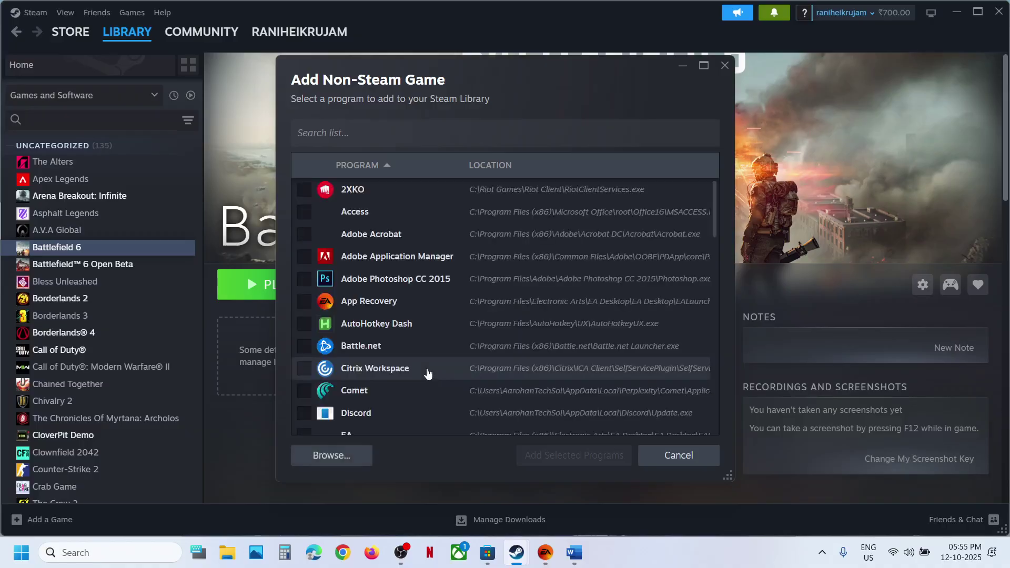
pyautogui.click(350, 454)
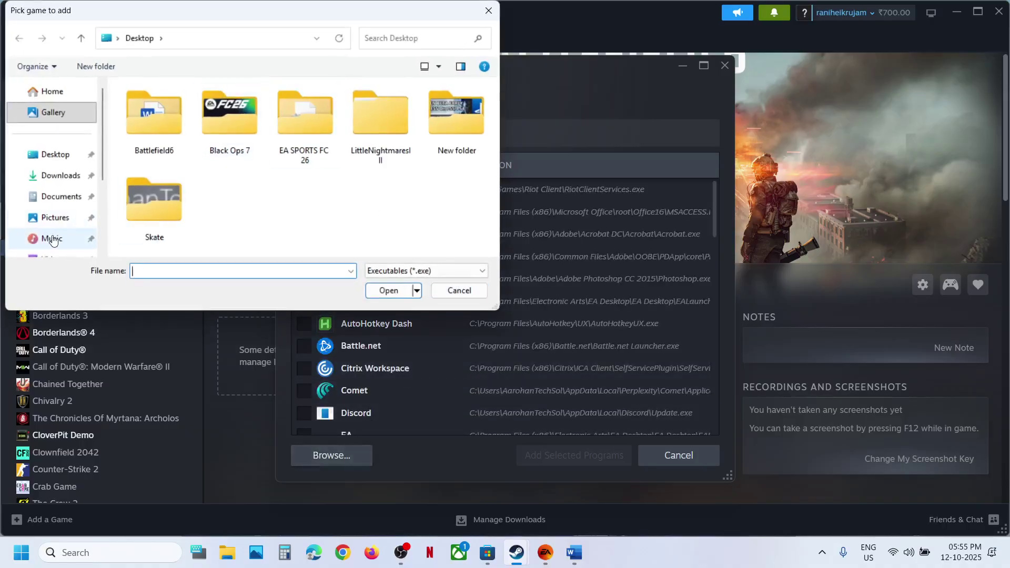
pyautogui.scroll(-2, 49, 238)
pyautogui.click(57, 192)
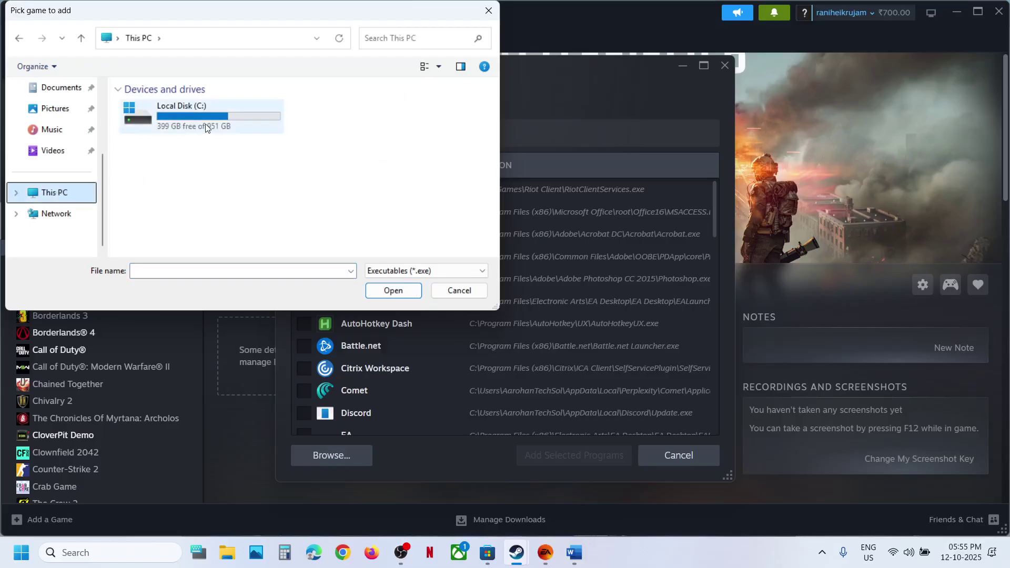
pyautogui.doubleClick(205, 124)
pyautogui.scroll(-3, 203, 158)
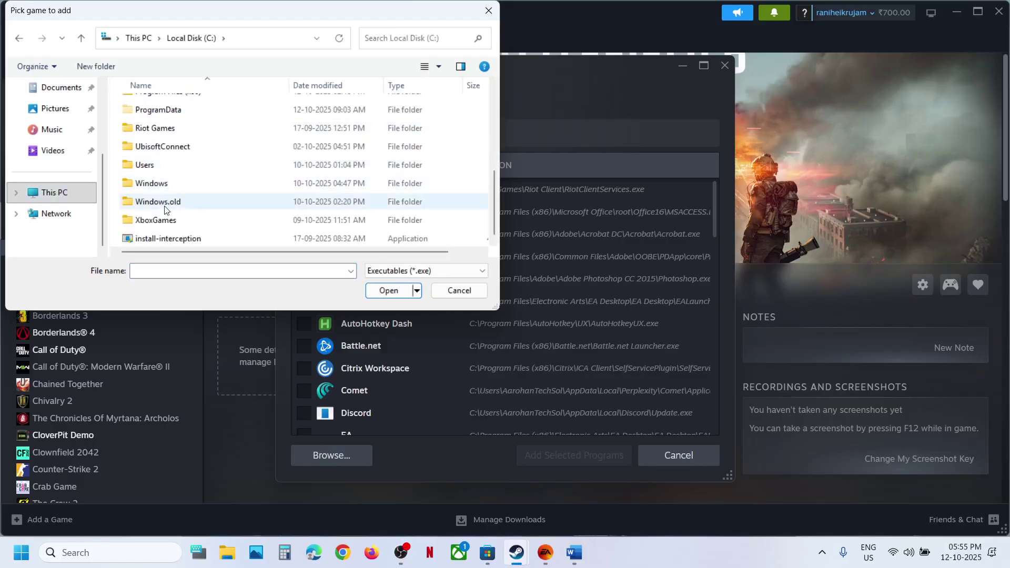
pyautogui.scroll(2, 165, 209)
# Step: Add bf6 from Program Files\EA Games\Battlefield 6 to the library and open its page
pyautogui.doubleClick(169, 126)
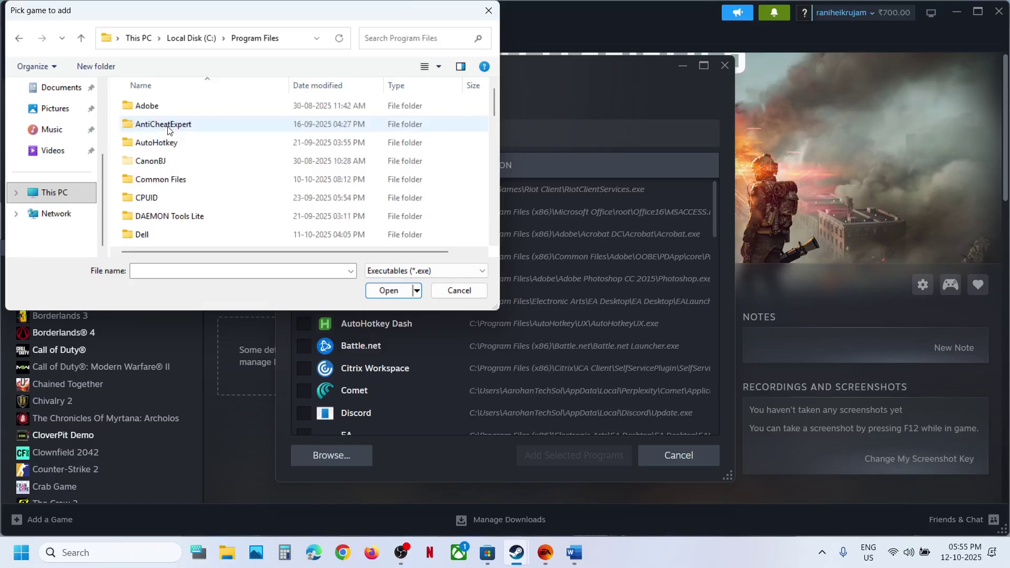
pyautogui.scroll(-2, 182, 171)
pyautogui.doubleClick(180, 180)
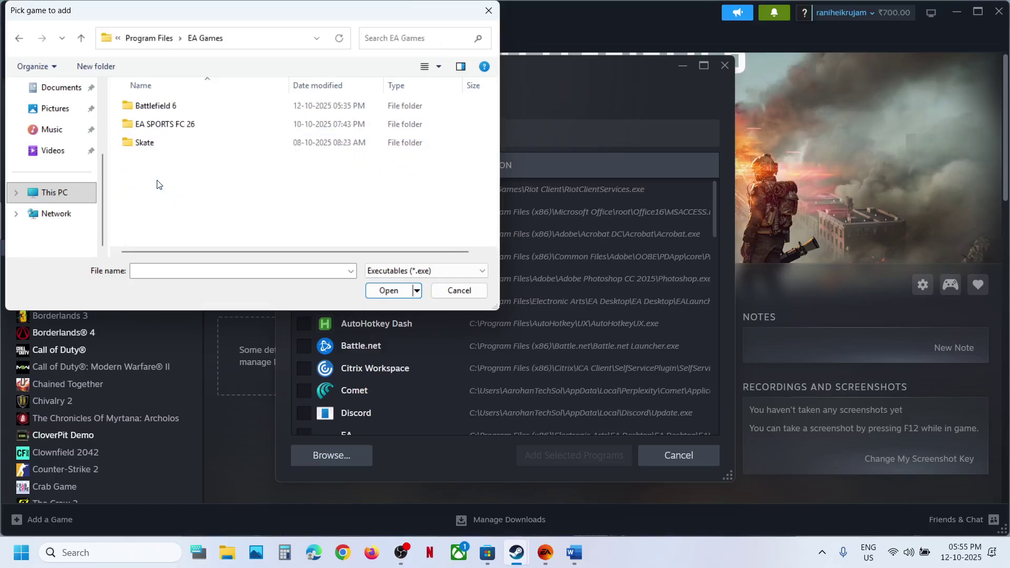
pyautogui.doubleClick(162, 106)
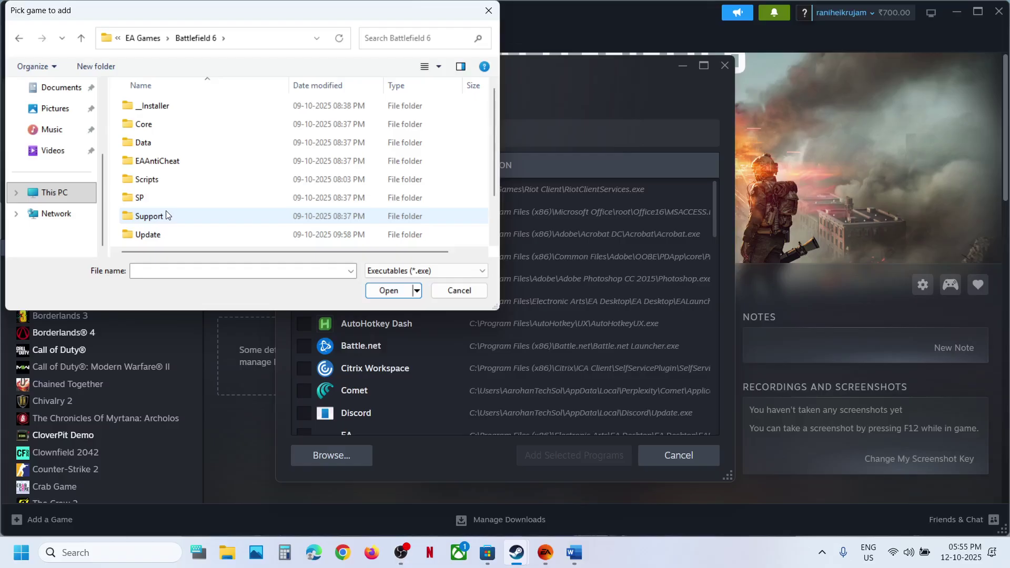
pyautogui.scroll(-1, 158, 213)
pyautogui.click(141, 220)
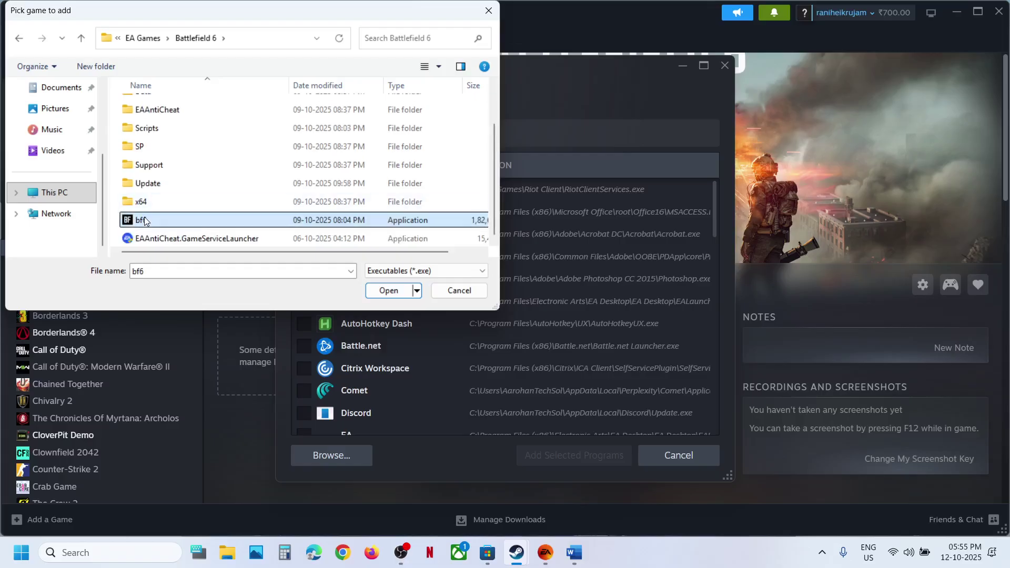
pyautogui.click(404, 294)
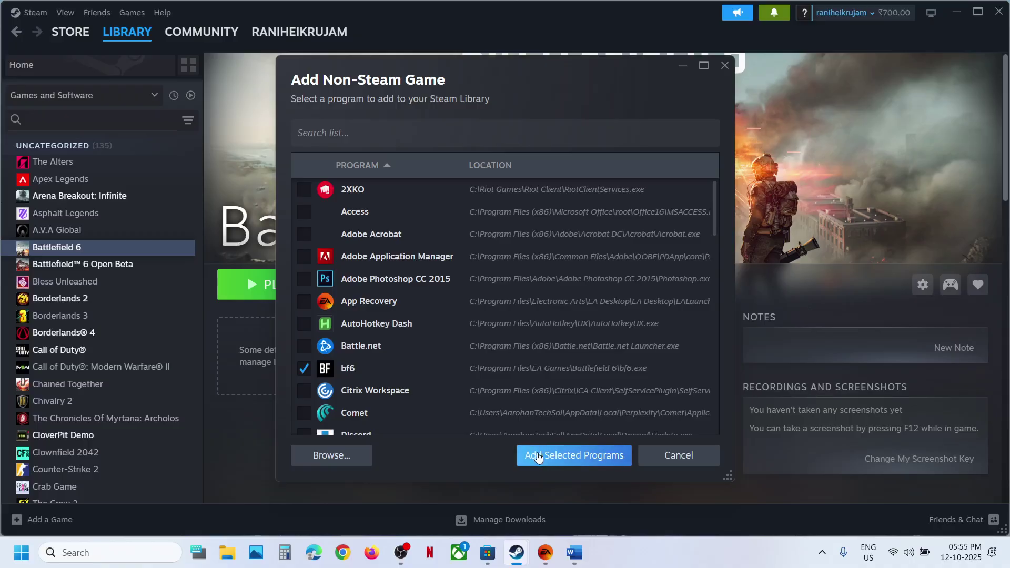
pyautogui.click(538, 453)
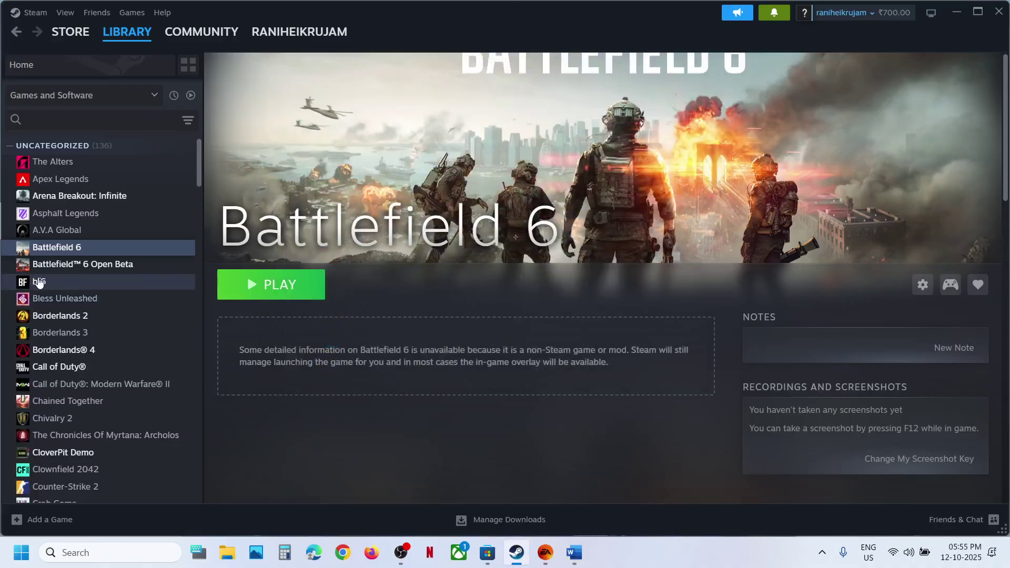
pyautogui.click(38, 282)
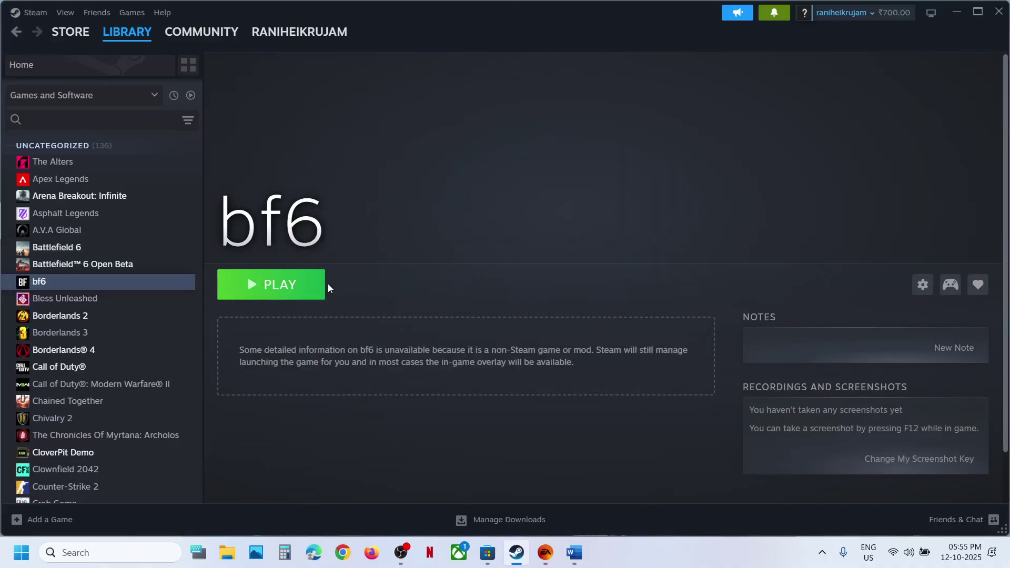
# Step: Highlight 'Add EA Desktop App to Steam' in Step 4 of the Word notes, then return to Steam
pyautogui.click(572, 550)
pyautogui.scroll(-3, 247, 344)
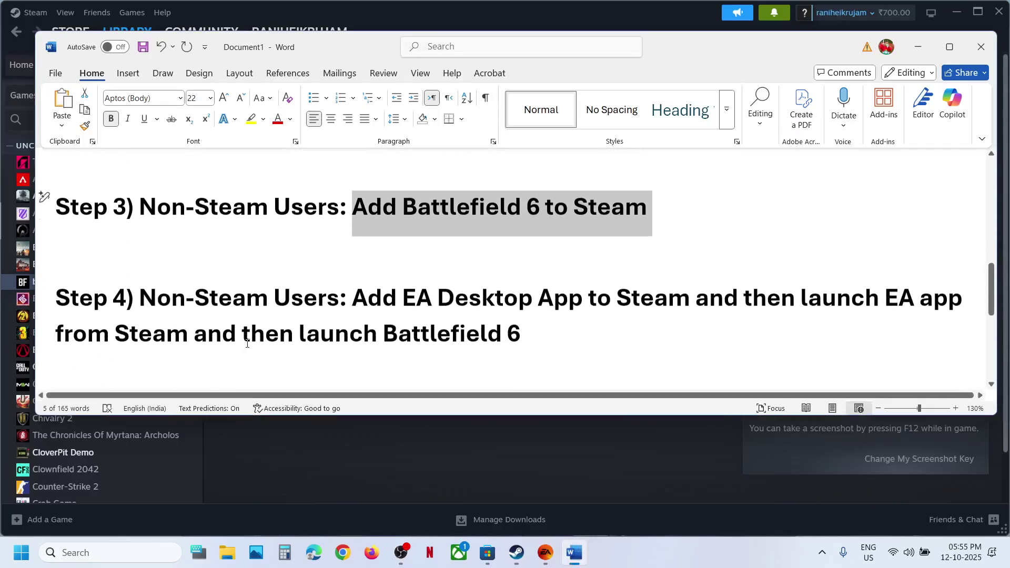
pyautogui.moveTo(360, 291); pyautogui.dragTo(670, 307)
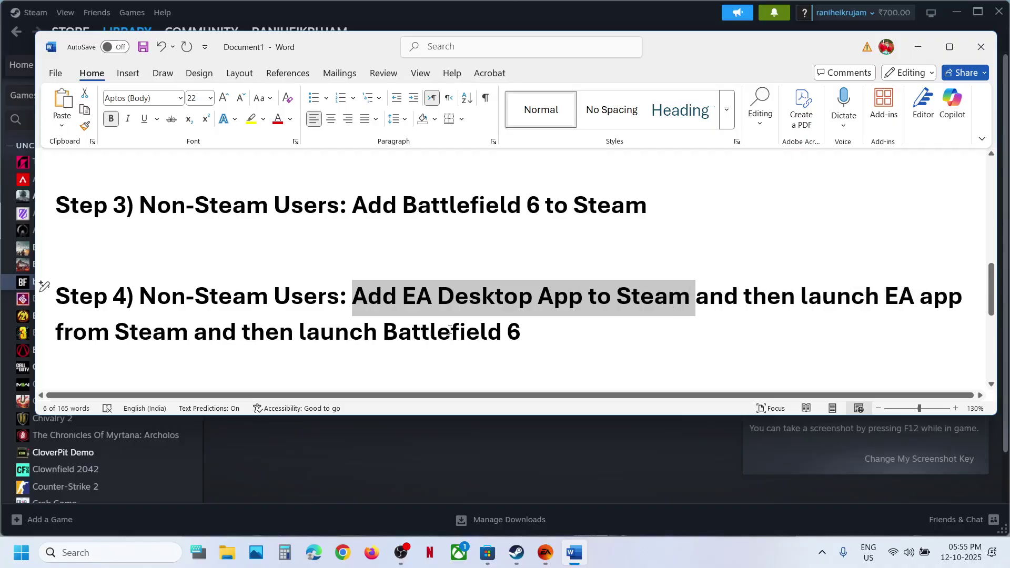
pyautogui.click(446, 424)
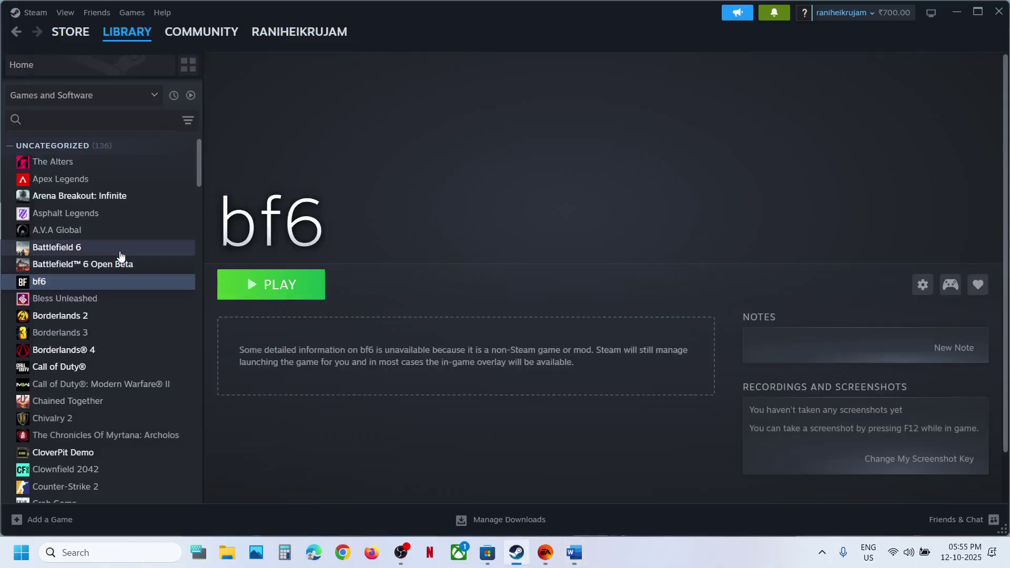
# Step: Start adding another non-Steam game and browse up to drive C, checking Program Files (x86)
pyautogui.click(36, 519)
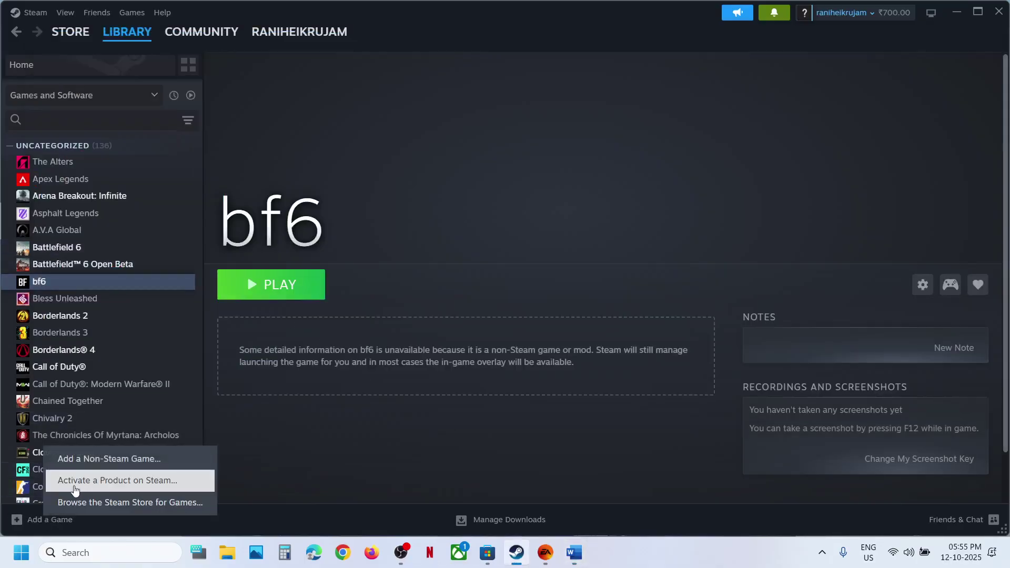
pyautogui.click(94, 465)
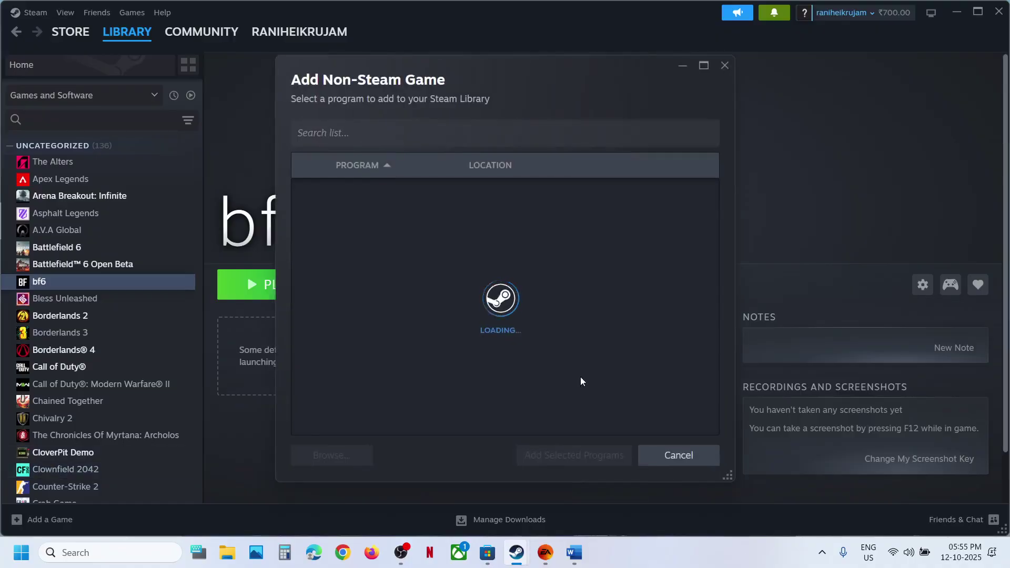
pyautogui.click(330, 461)
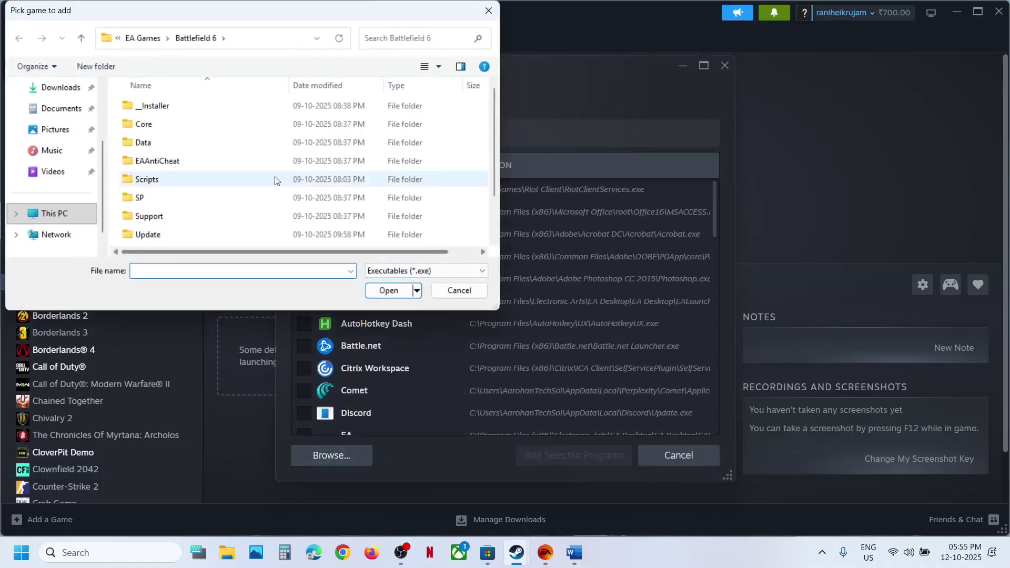
pyautogui.click(137, 41)
pyautogui.click(146, 39)
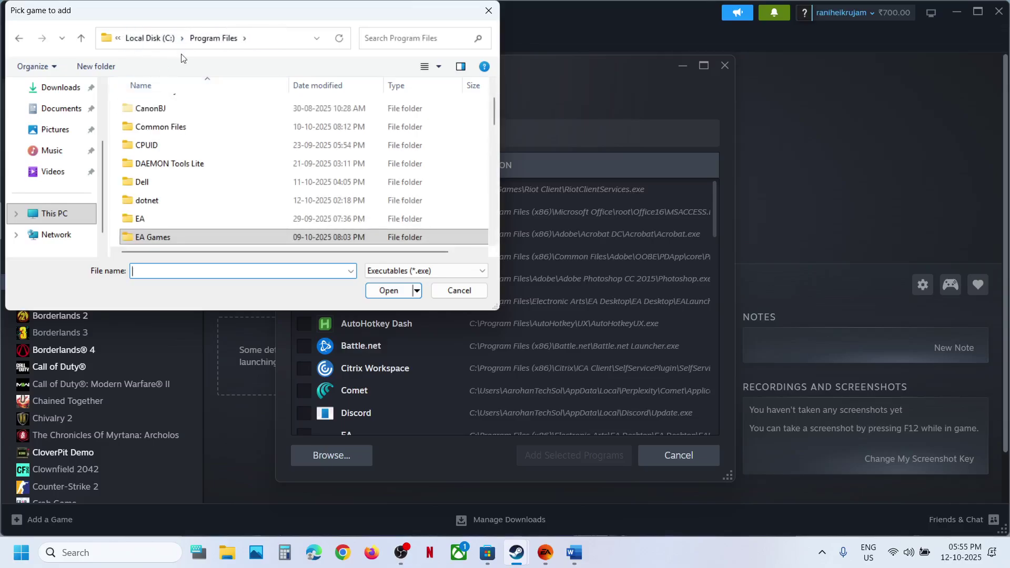
pyautogui.click(151, 46)
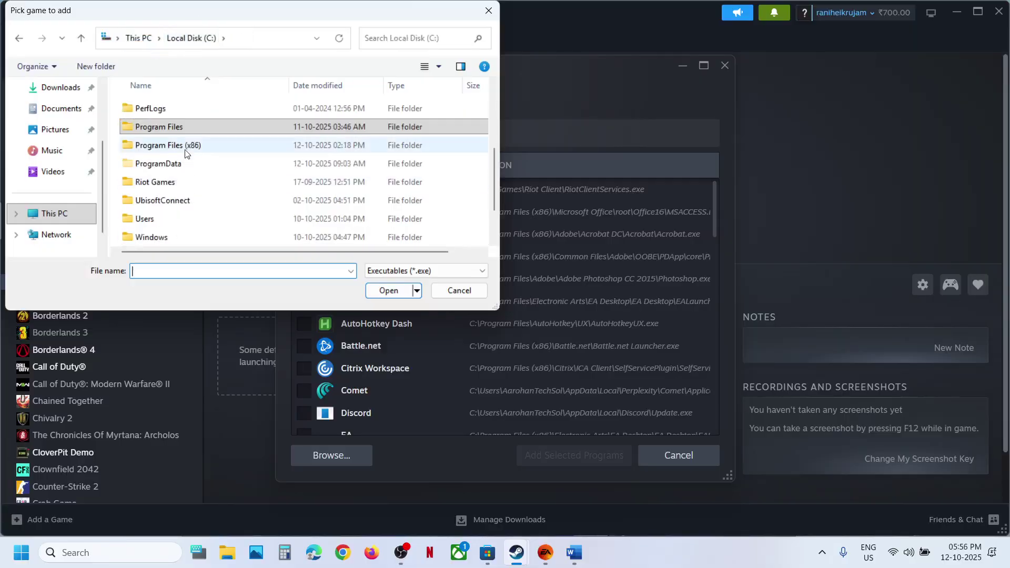
pyautogui.click(181, 152)
pyautogui.doubleClick(181, 152)
pyautogui.scroll(-5, 211, 153)
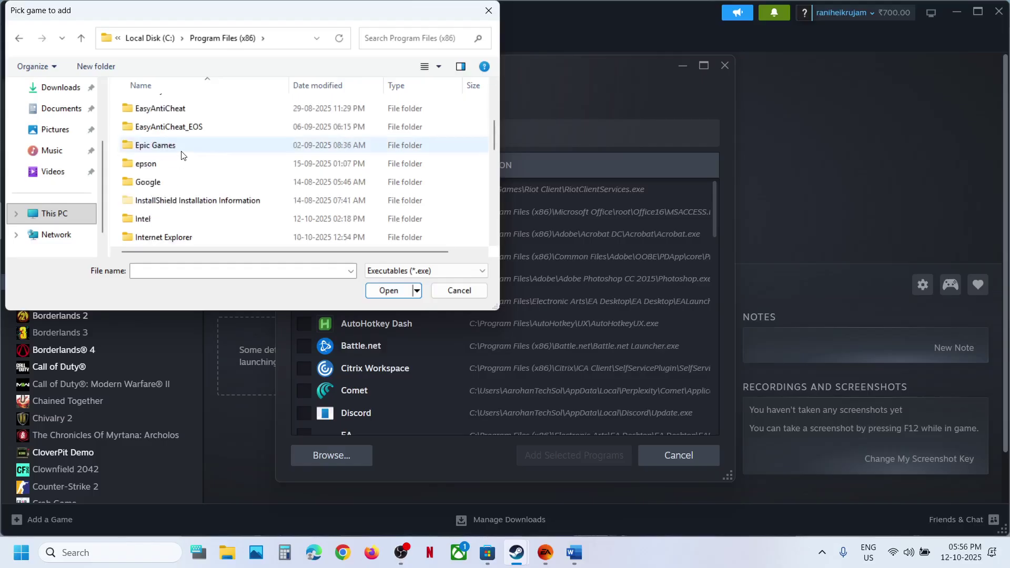
pyautogui.click(81, 38)
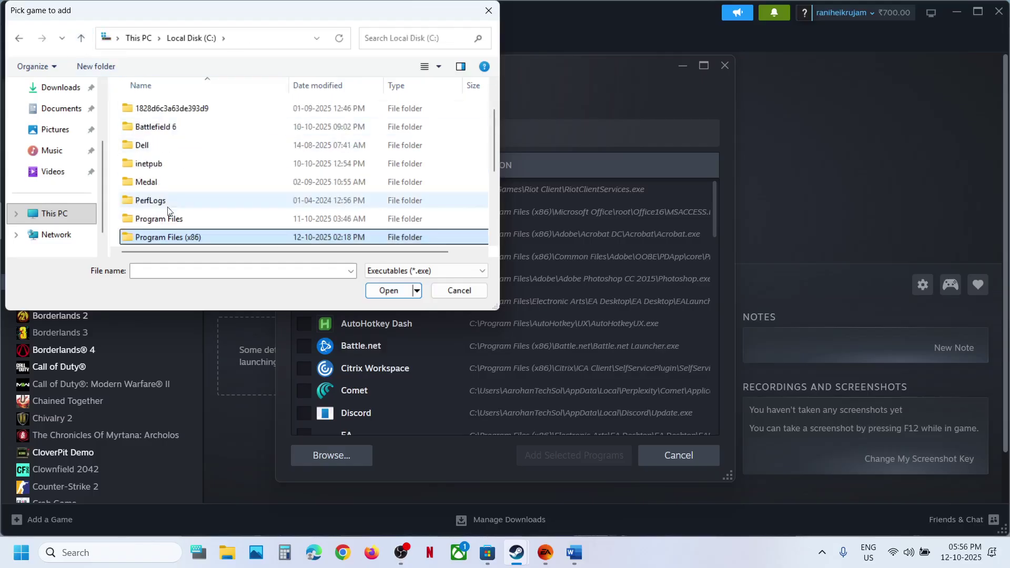
# Step: Add EADesktop from Program Files\Electronic Arts\EA Desktop\EA Desktop to the Steam library
pyautogui.click(169, 223)
pyautogui.doubleClick(170, 223)
pyautogui.scroll(-3, 171, 211)
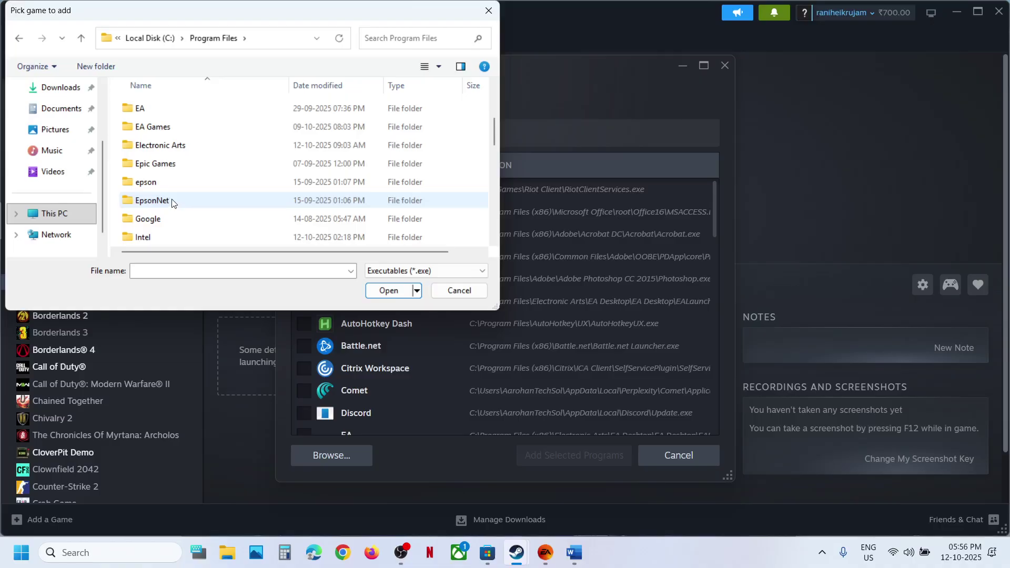
pyautogui.doubleClick(169, 148)
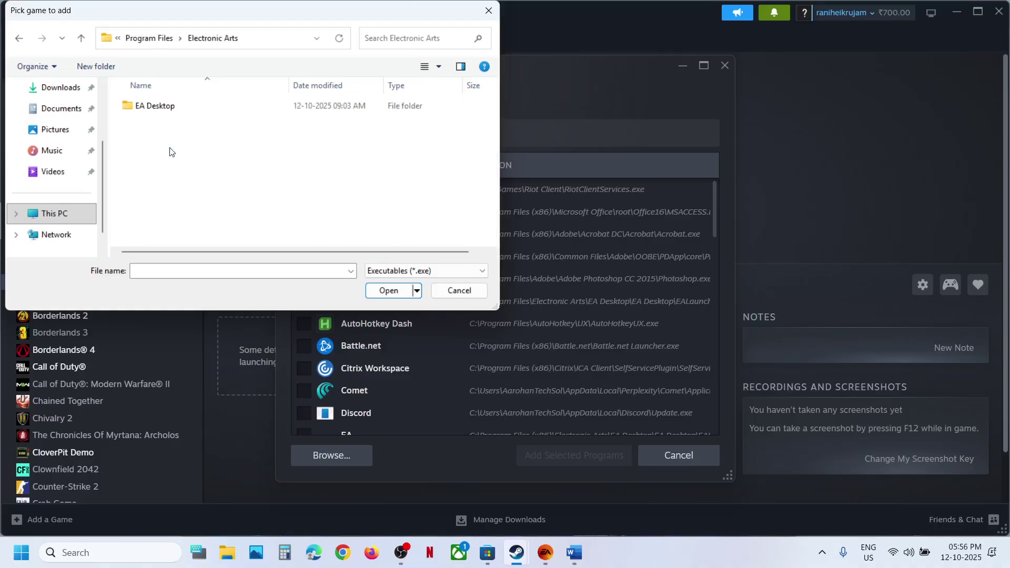
pyautogui.doubleClick(169, 111)
pyautogui.doubleClick(169, 108)
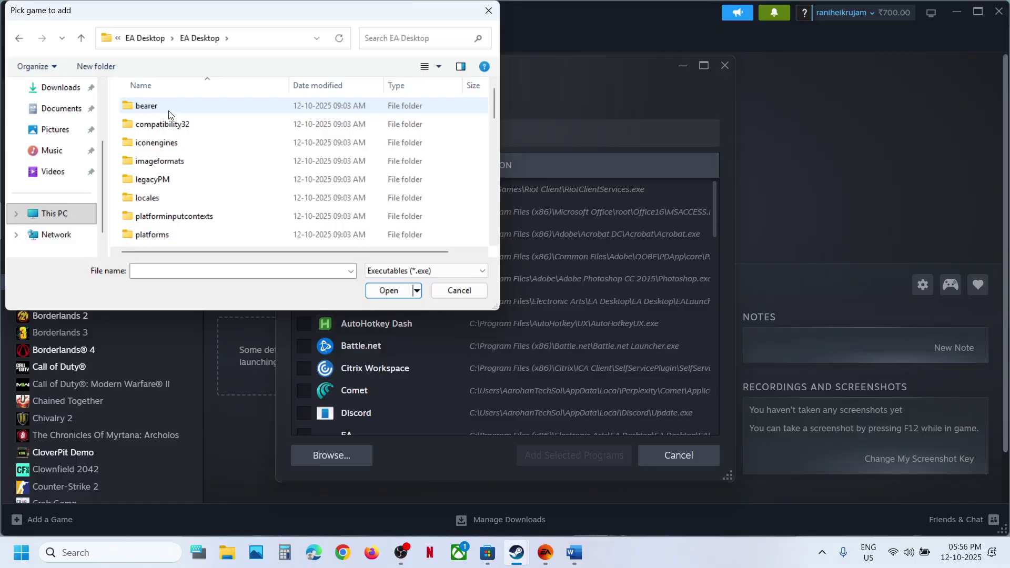
pyautogui.scroll(-3, 172, 153)
pyautogui.scroll(-5, 172, 153)
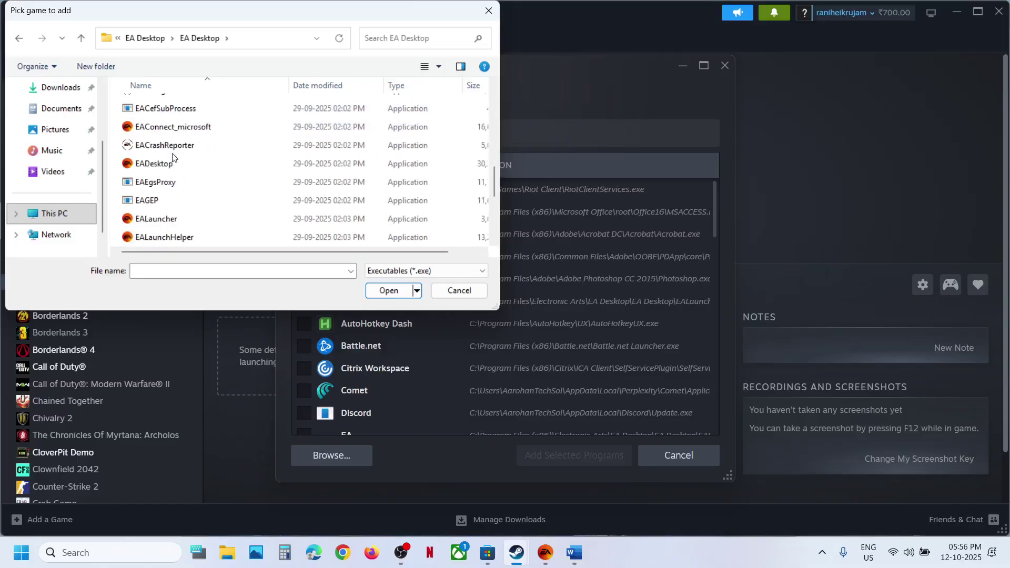
pyautogui.click(165, 166)
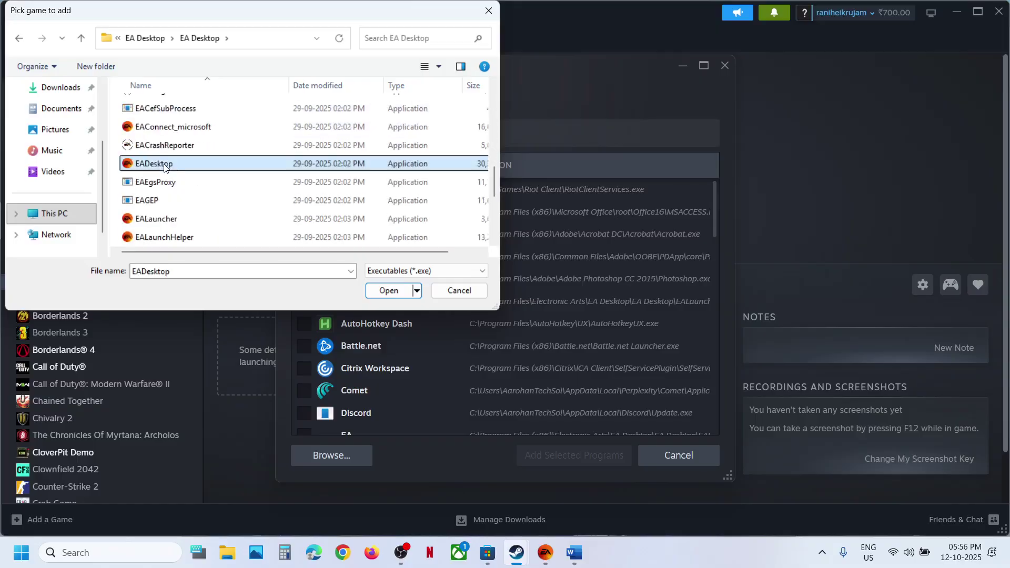
pyautogui.click(387, 290)
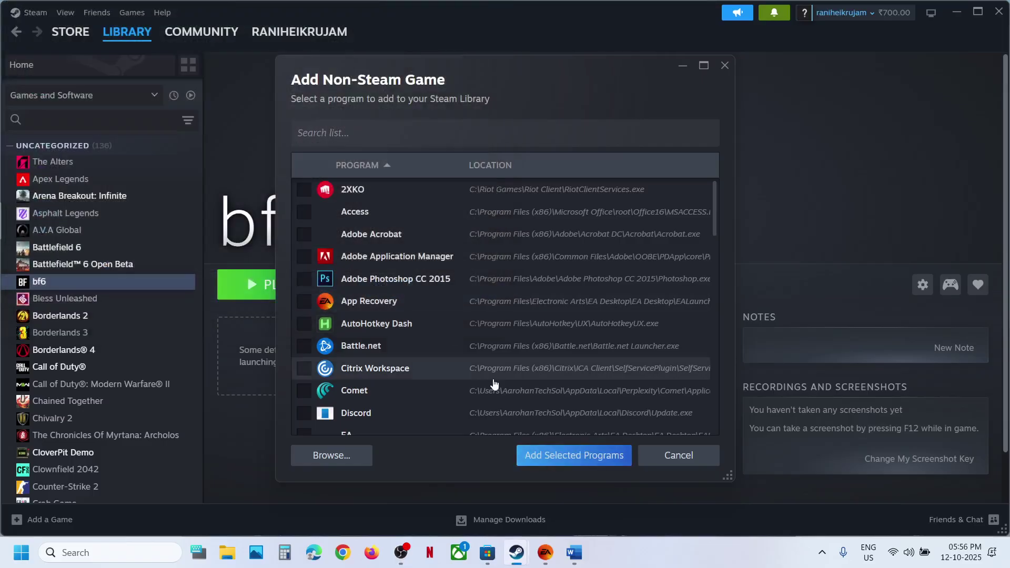
pyautogui.click(595, 463)
# Step: Scroll the library to the new EADesktop entry and open its page
pyautogui.scroll(-6, 134, 389)
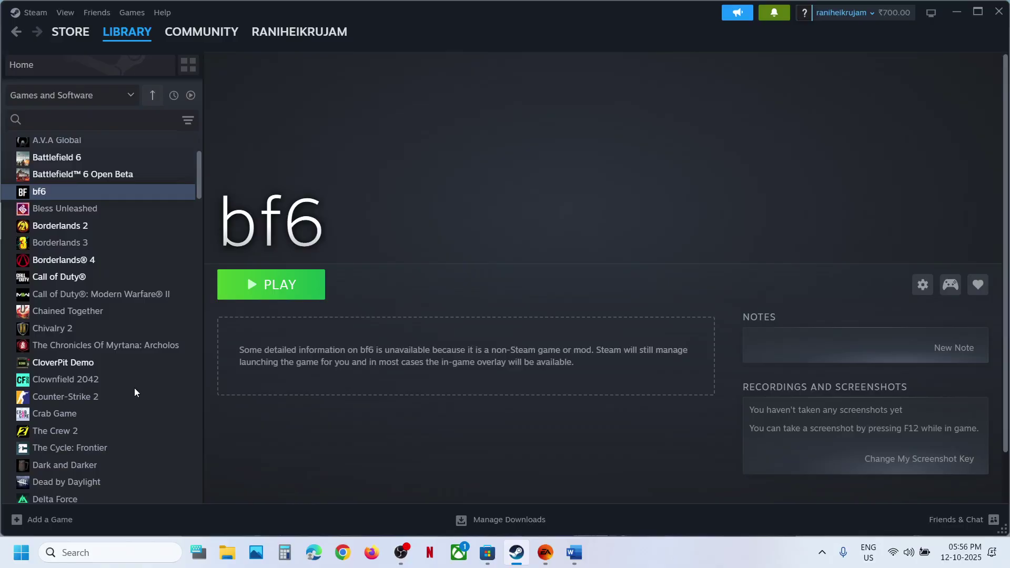
pyautogui.scroll(-5, 134, 389)
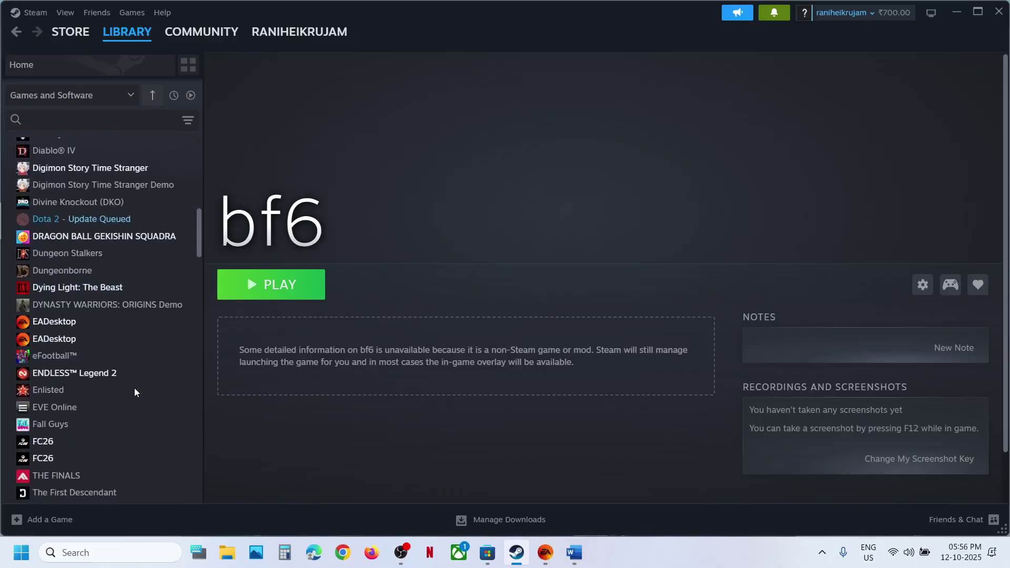
pyautogui.click(59, 326)
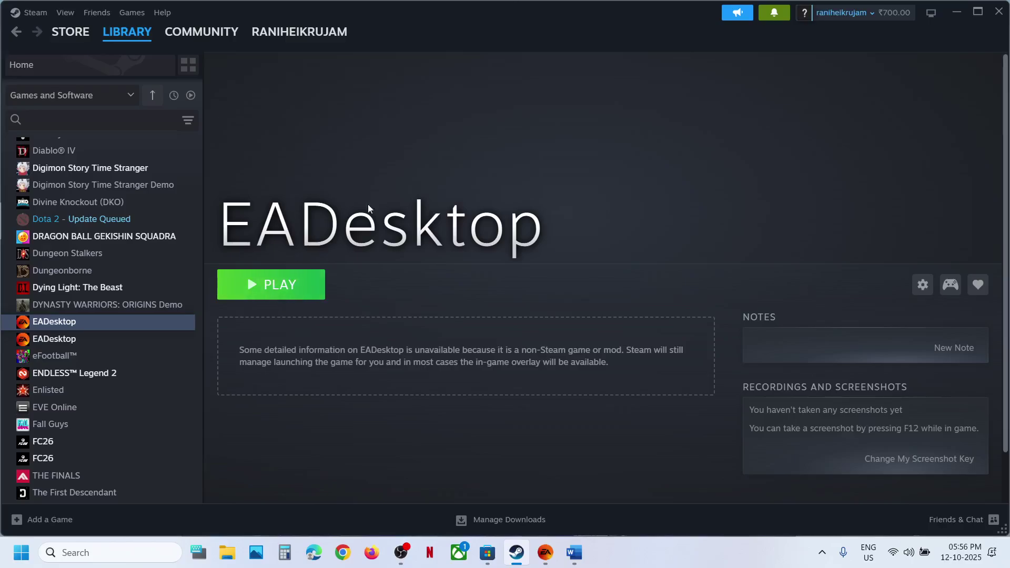
# Step: Highlight the Step 5 instruction on launching Steam in big picture mode in the Word notes
pyautogui.click(545, 560)
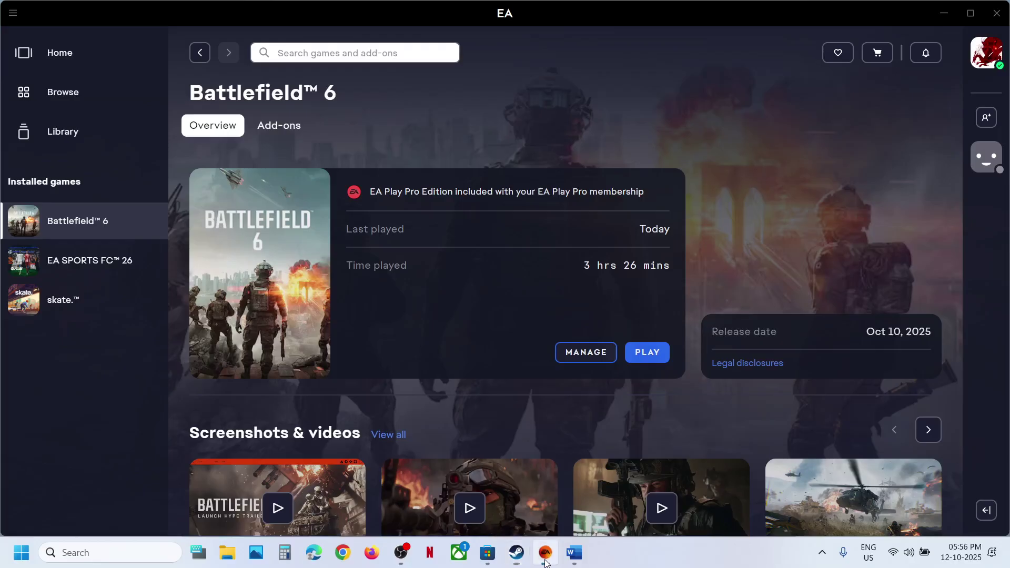
pyautogui.click(574, 552)
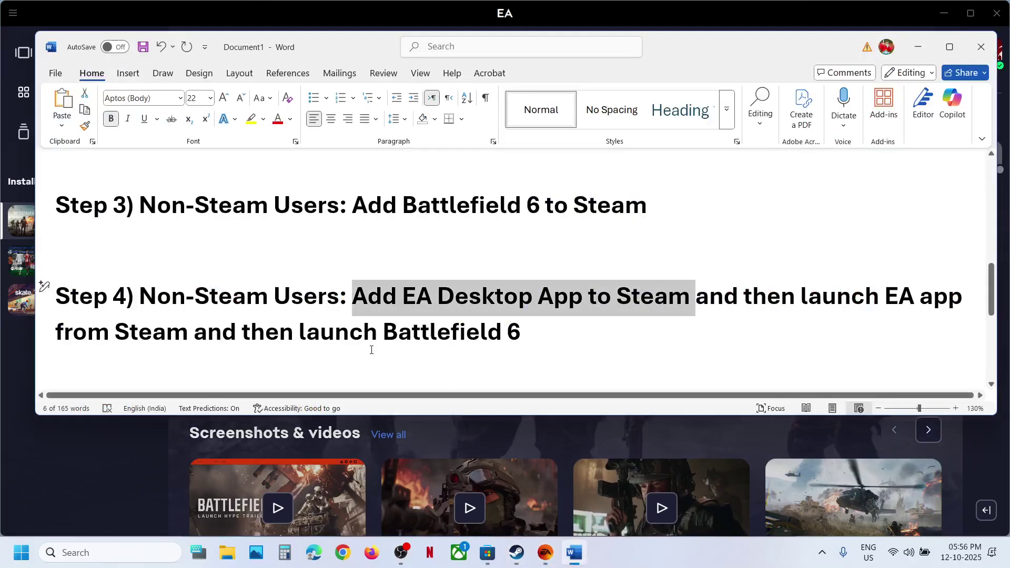
pyautogui.scroll(-3, 372, 350)
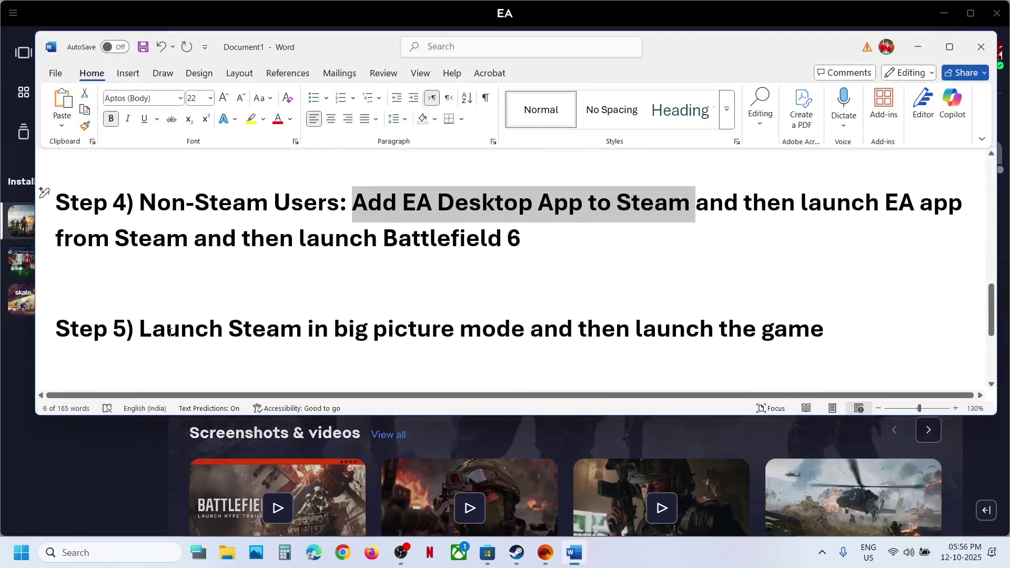
pyautogui.moveTo(171, 331); pyautogui.dragTo(760, 340)
# Step: Switch Steam into Big Picture mode and open the Battlefield 6 game page
pyautogui.click(516, 552)
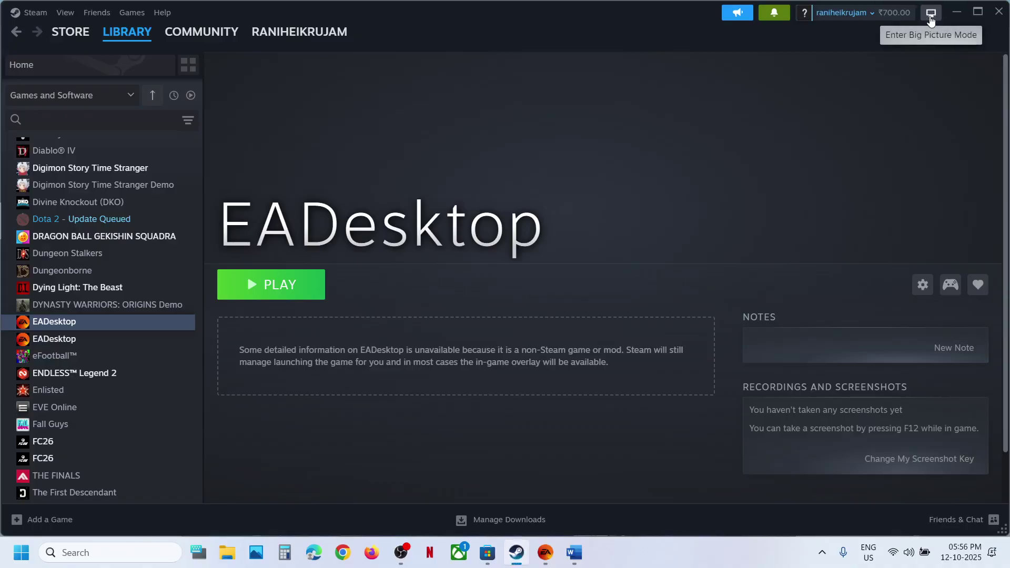
pyautogui.click(929, 17)
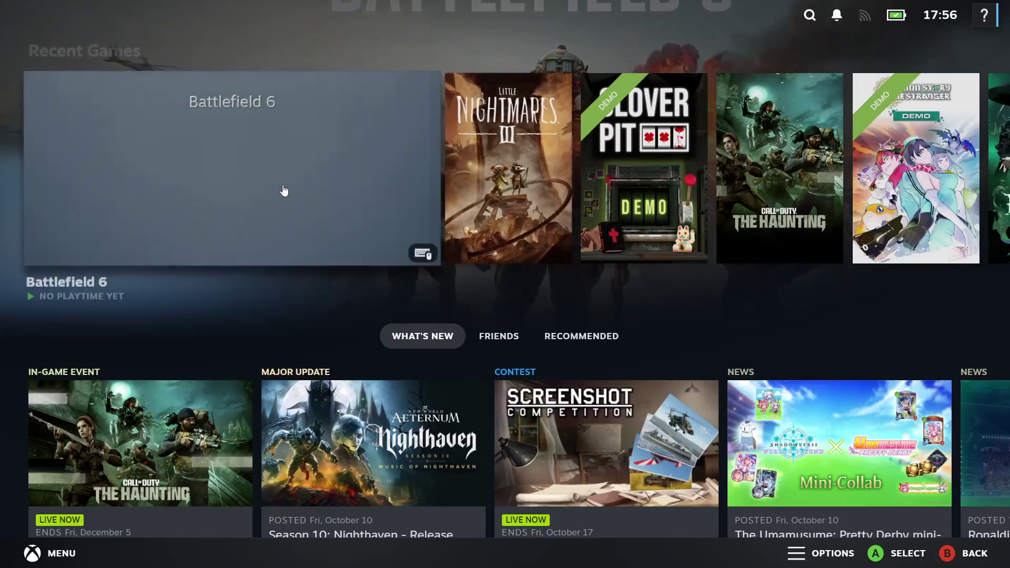
pyautogui.click(248, 171)
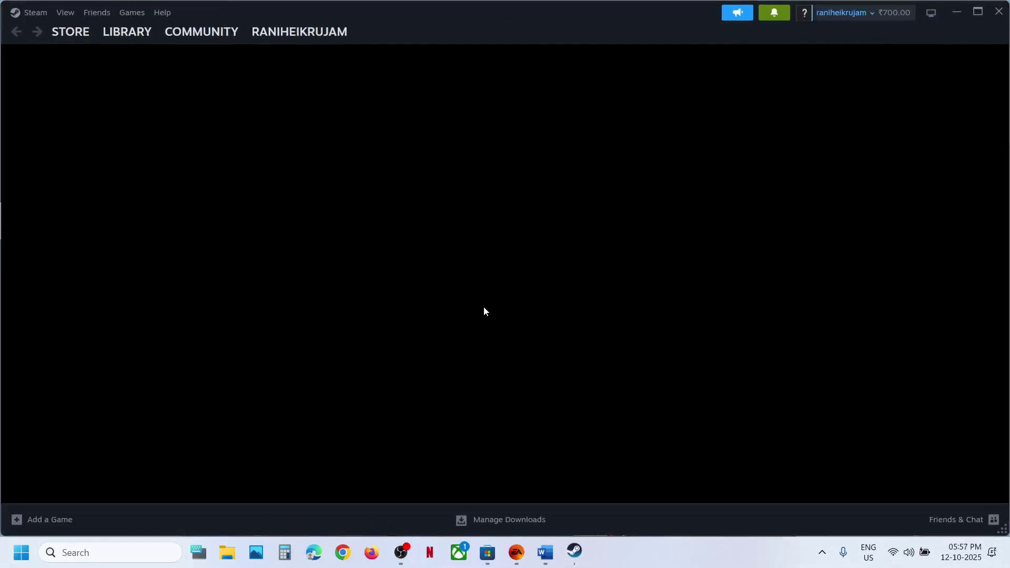
# Step: Scroll the Word notes to Step 6, updating the controller via the Accessories apps over USB, and highlight it
pyautogui.click(545, 552)
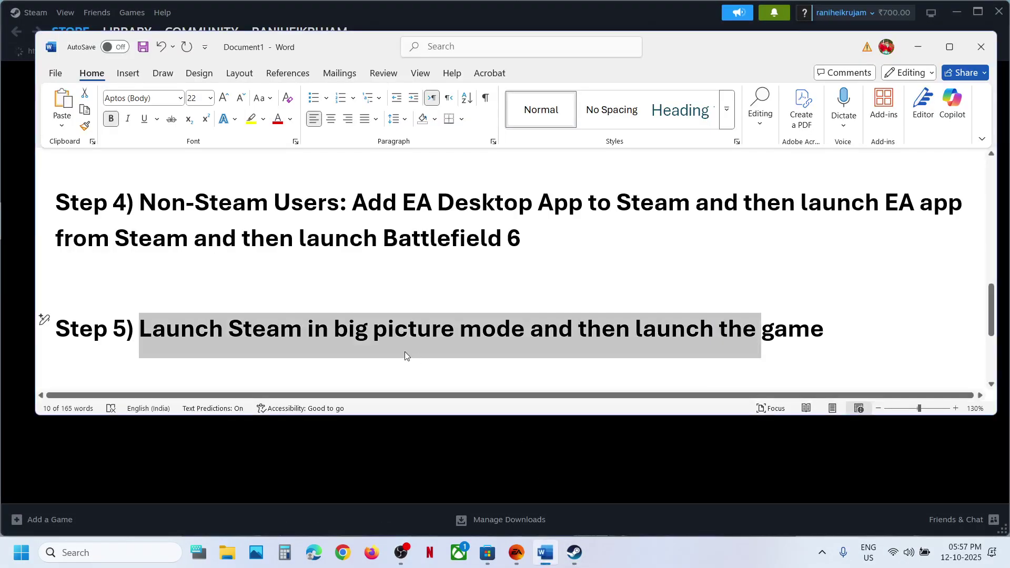
pyautogui.scroll(-2, 405, 351)
pyautogui.moveTo(152, 292); pyautogui.dragTo(451, 328)
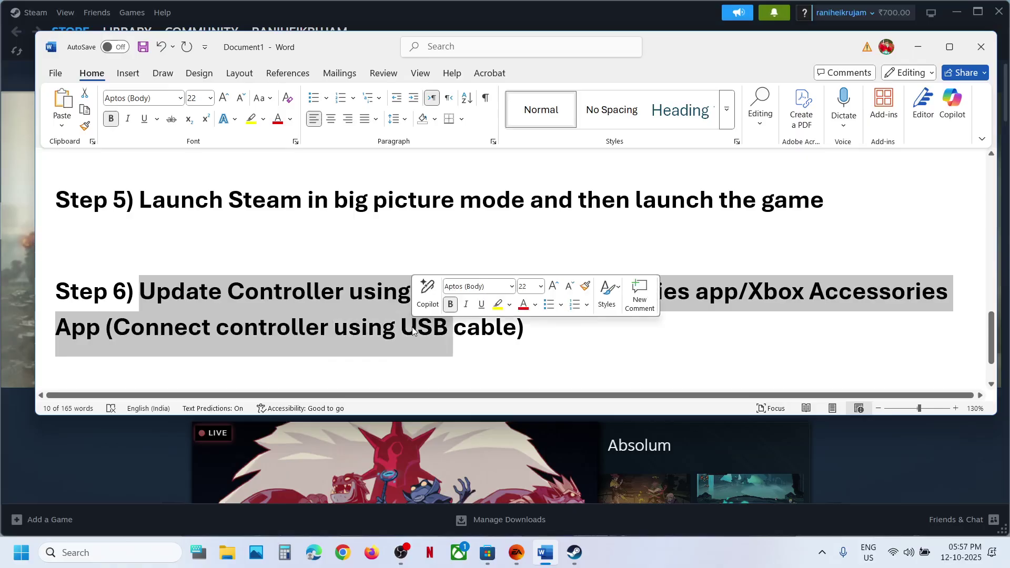
pyautogui.scroll(-1, 413, 327)
pyautogui.scroll(1, 412, 327)
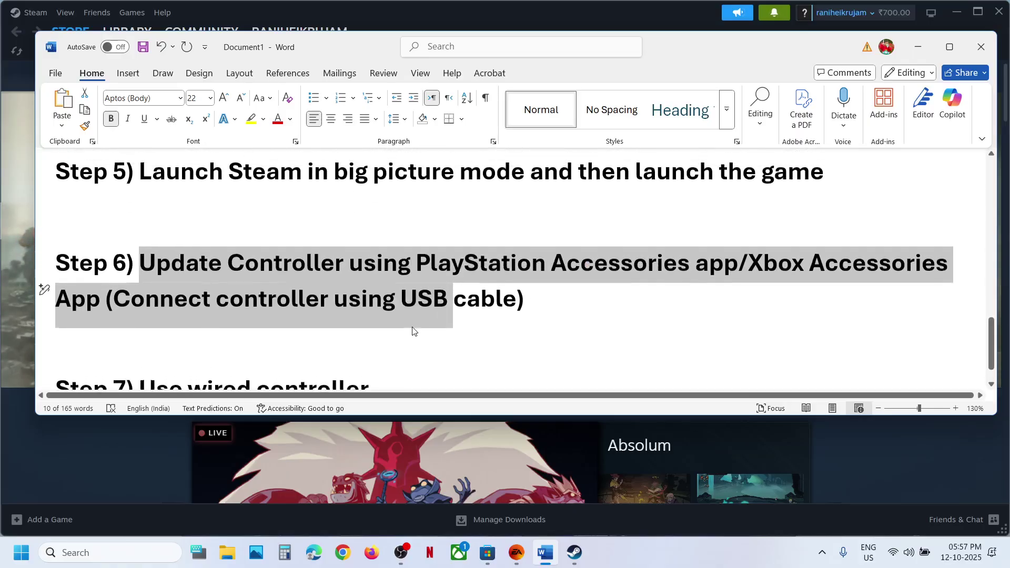
# Step: Launch the Xbox Accessories app from its Microsoft Store page
pyautogui.click(488, 553)
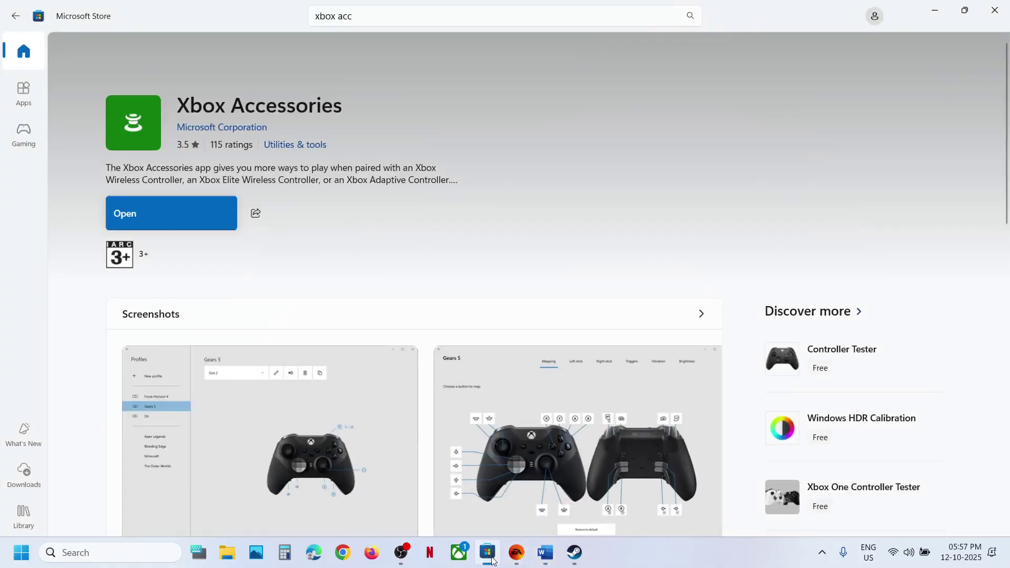
pyautogui.click(374, 14)
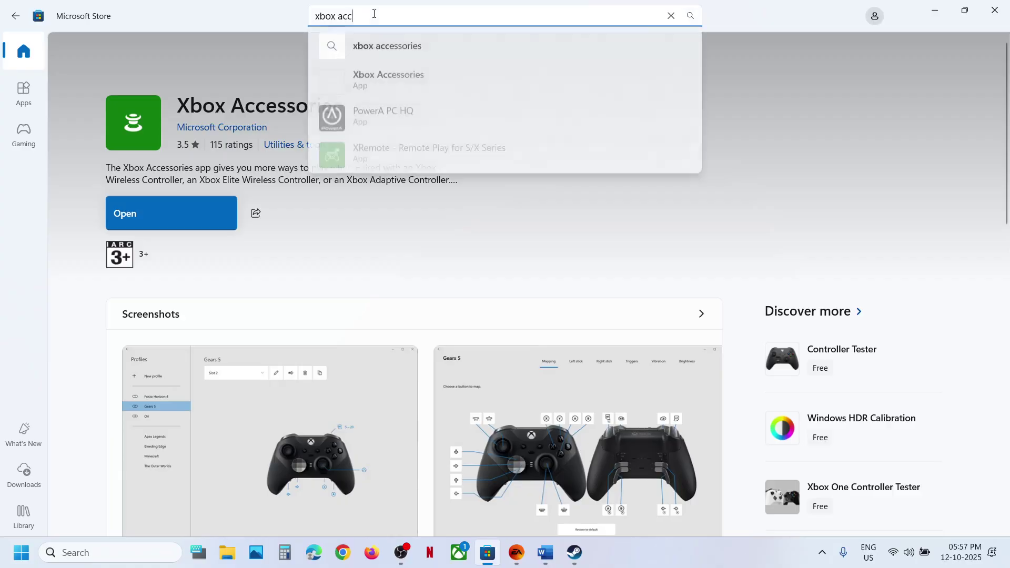
pyautogui.click(392, 84)
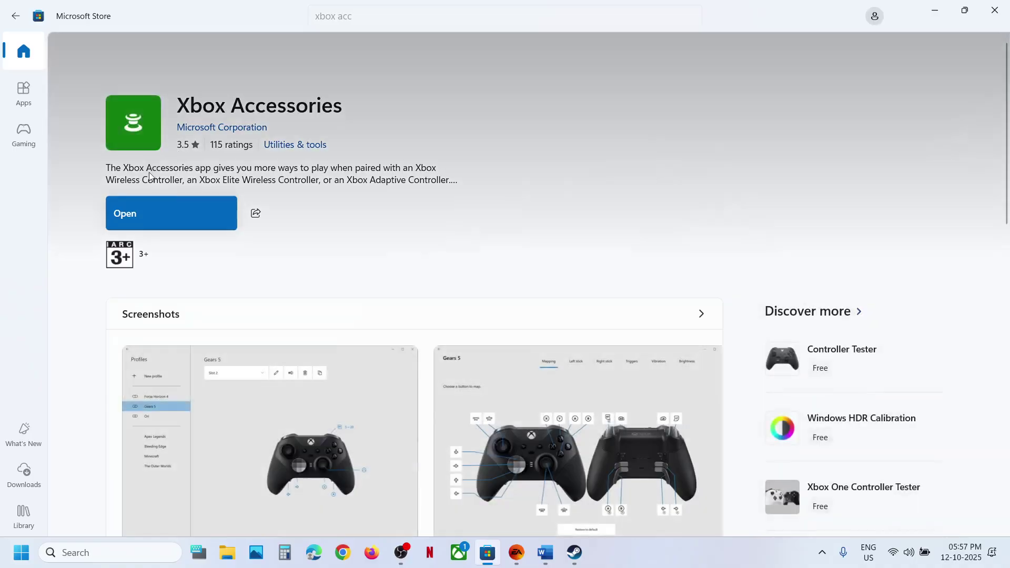
pyautogui.click(168, 230)
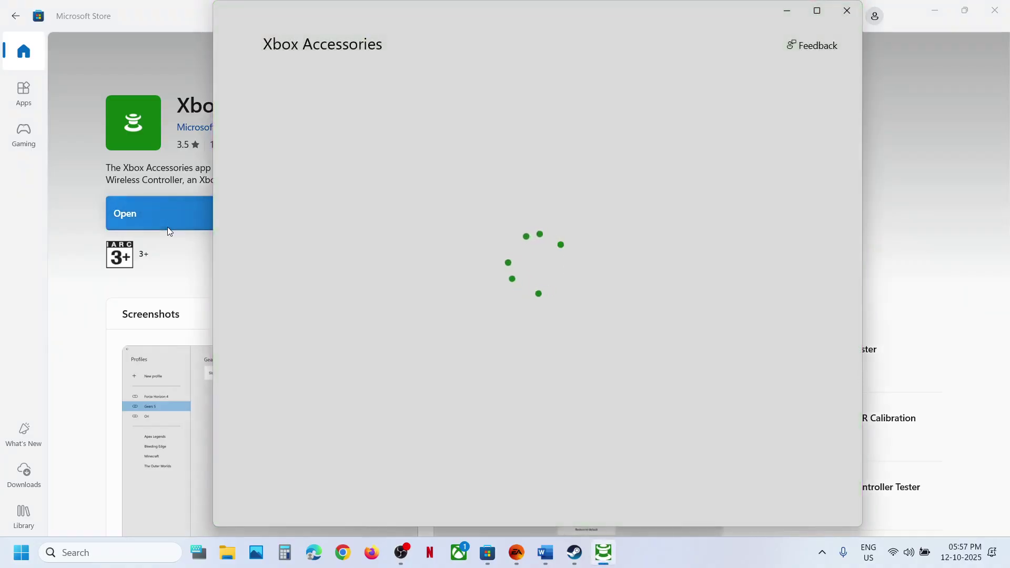
# Step: Highlight the 'Connect controller using USB cable' note in Word
pyautogui.click(545, 552)
pyautogui.click(402, 320)
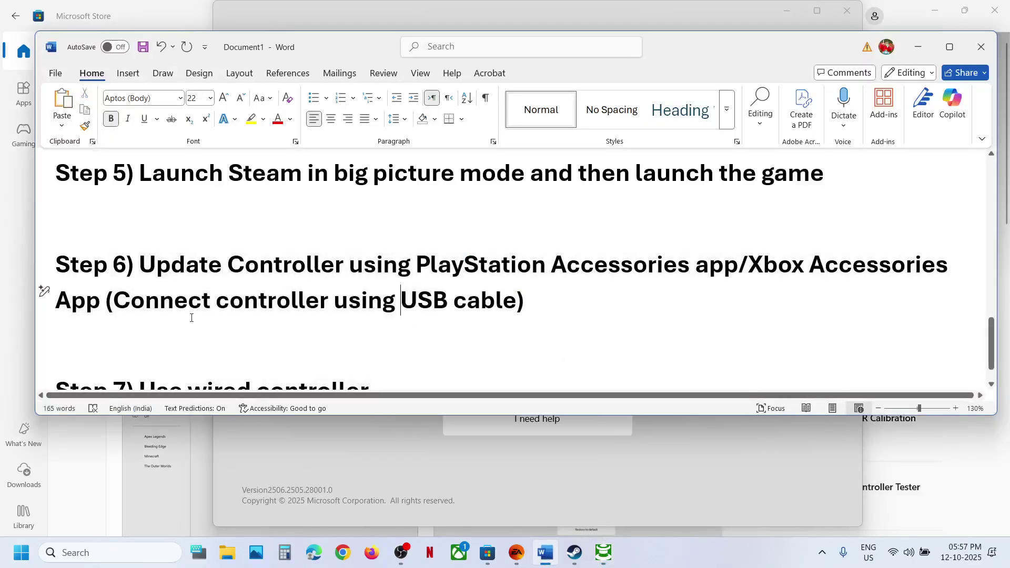
pyautogui.moveTo(161, 311); pyautogui.dragTo(485, 304)
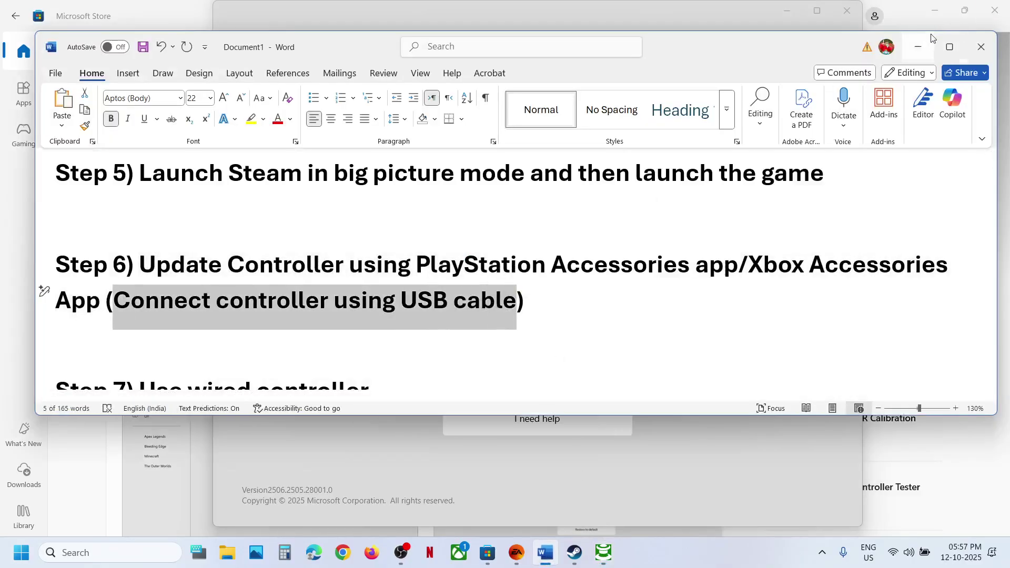
# Step: Apply the firmware update to the Xbox Wireless Controller in Xbox Accessories
pyautogui.click(918, 47)
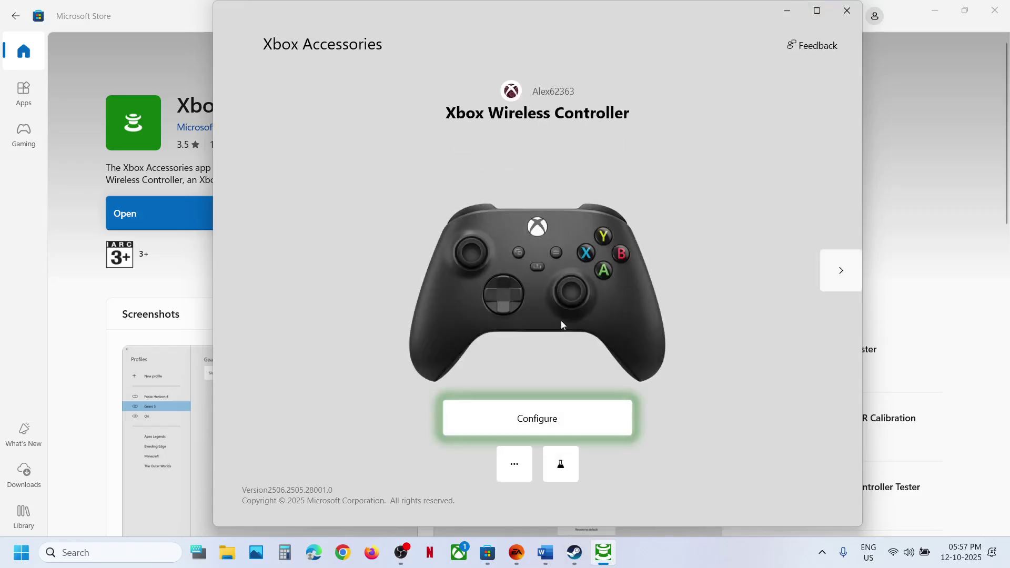
pyautogui.click(514, 466)
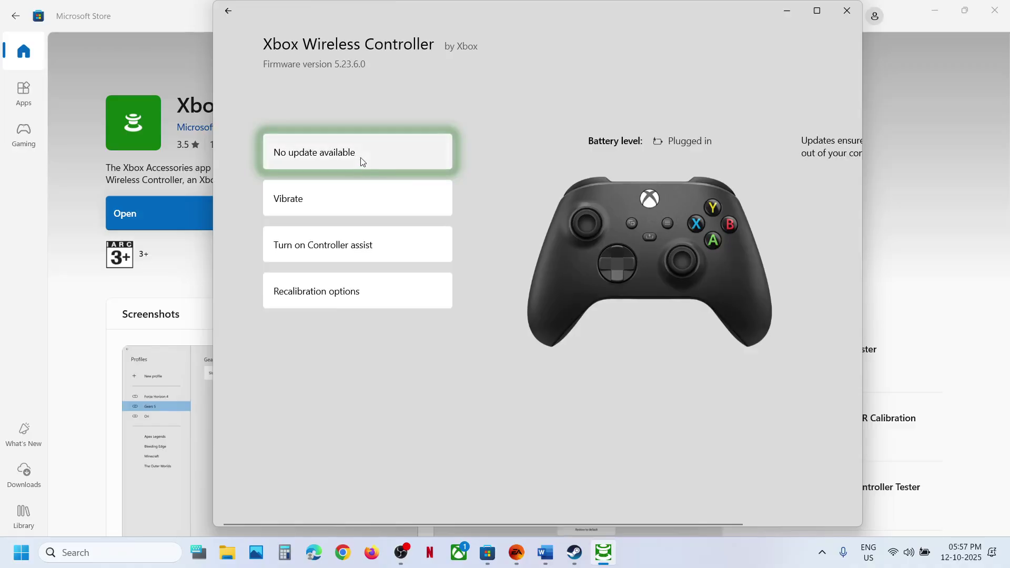
pyautogui.click(362, 162)
pyautogui.click(346, 415)
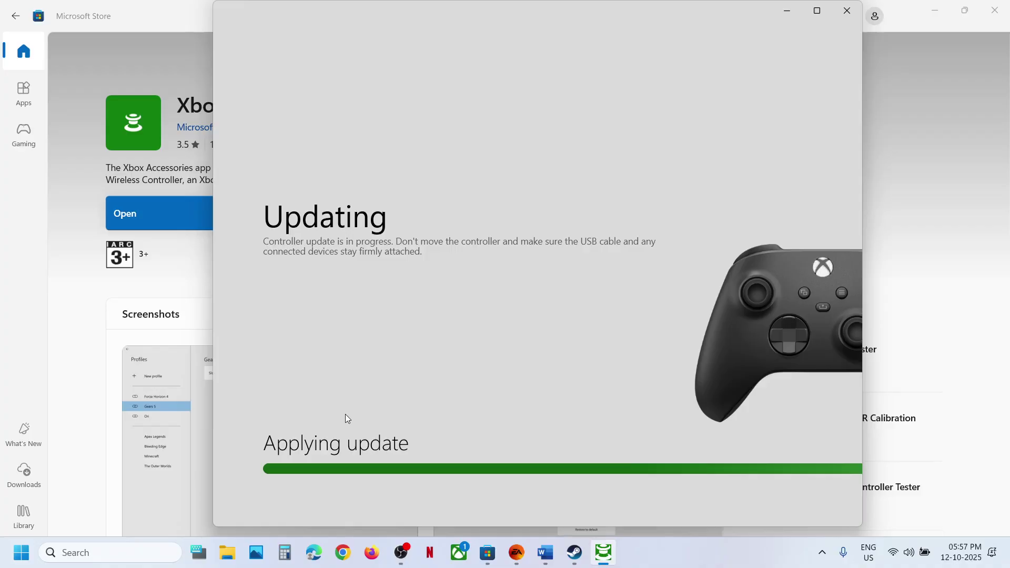
# Step: Select the phrase 'PlayStation Accessories app' in the Word notes for copying
pyautogui.click(544, 558)
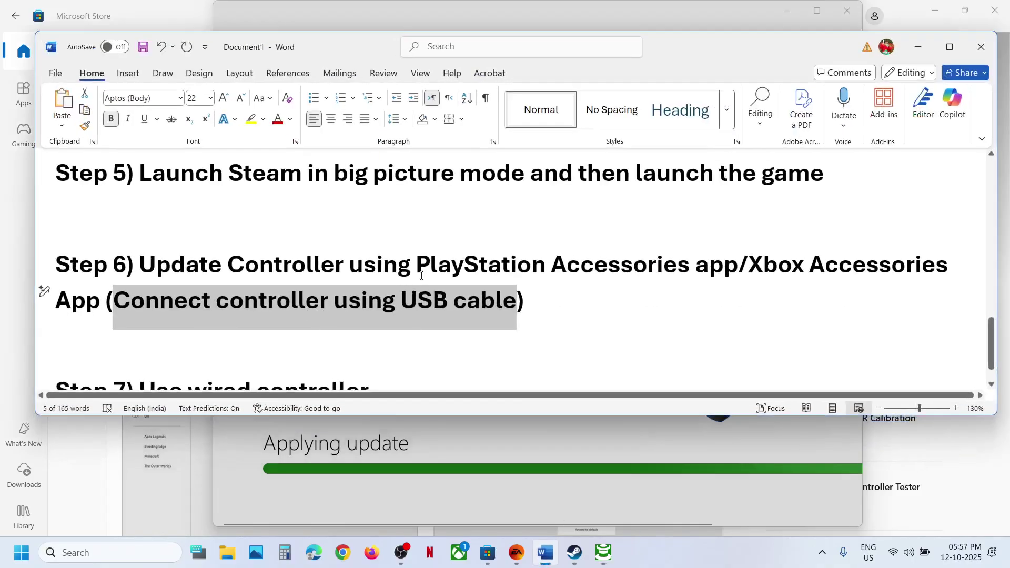
pyautogui.moveTo(419, 267); pyautogui.dragTo(655, 271)
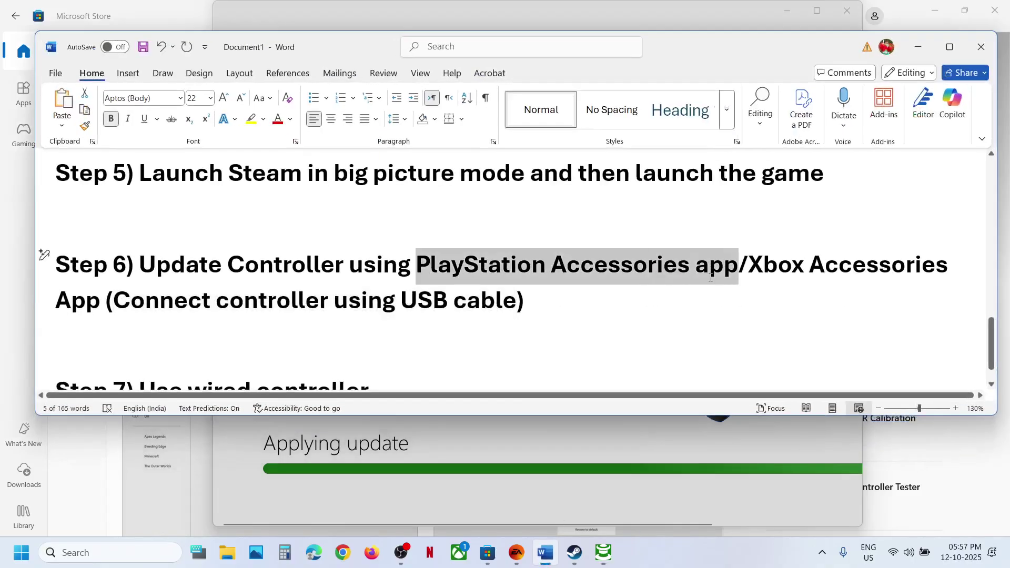
pyautogui.rightClick(652, 271)
# Step: Copy 'PlayStation Accessories app', search it in Chrome, and download the Windows installer from playstation.net
pyautogui.click(697, 323)
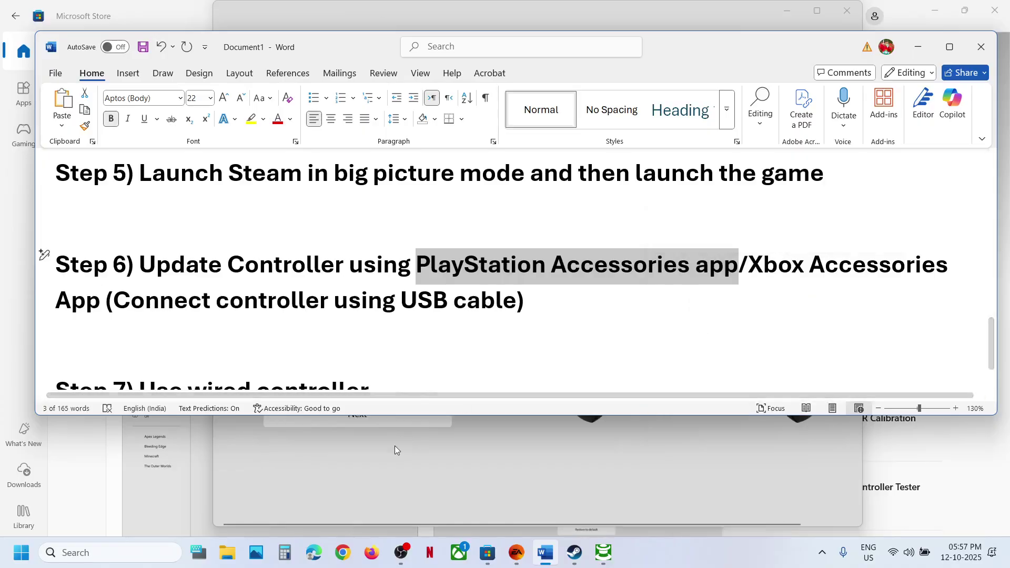
pyautogui.click(343, 552)
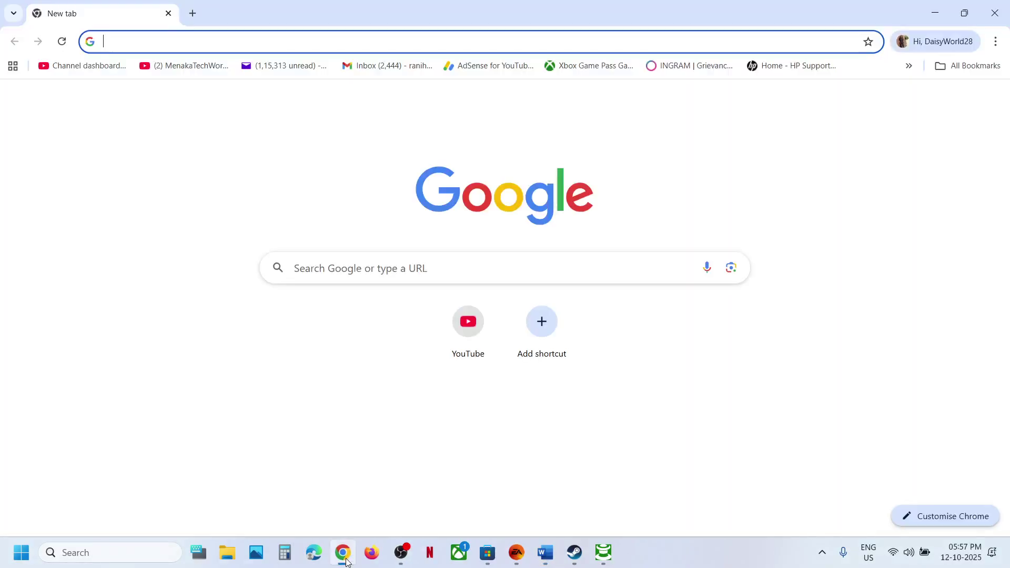
pyautogui.hotkey('ctrl', 'v')
pyautogui.press('Return')
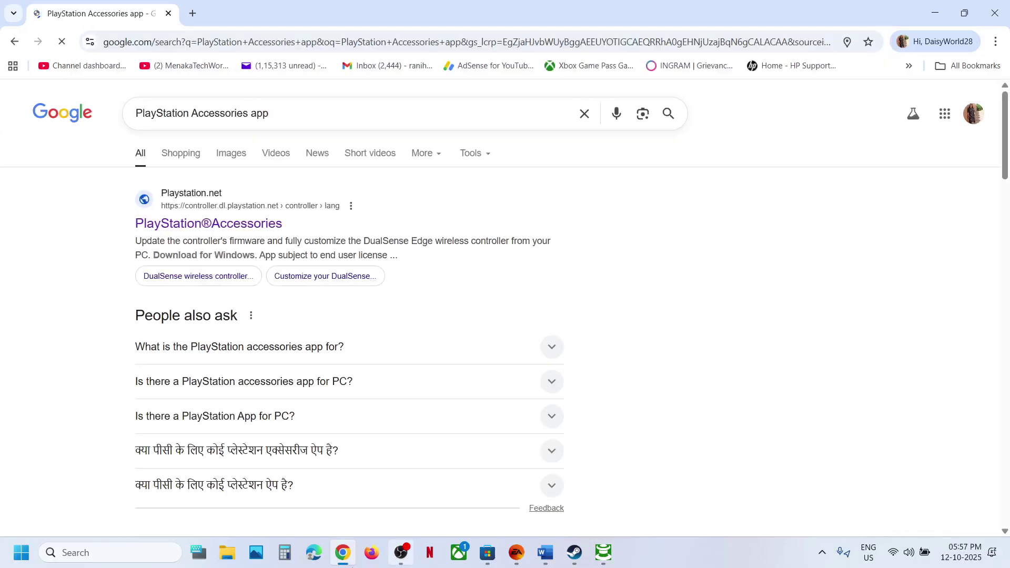
pyautogui.click(202, 226)
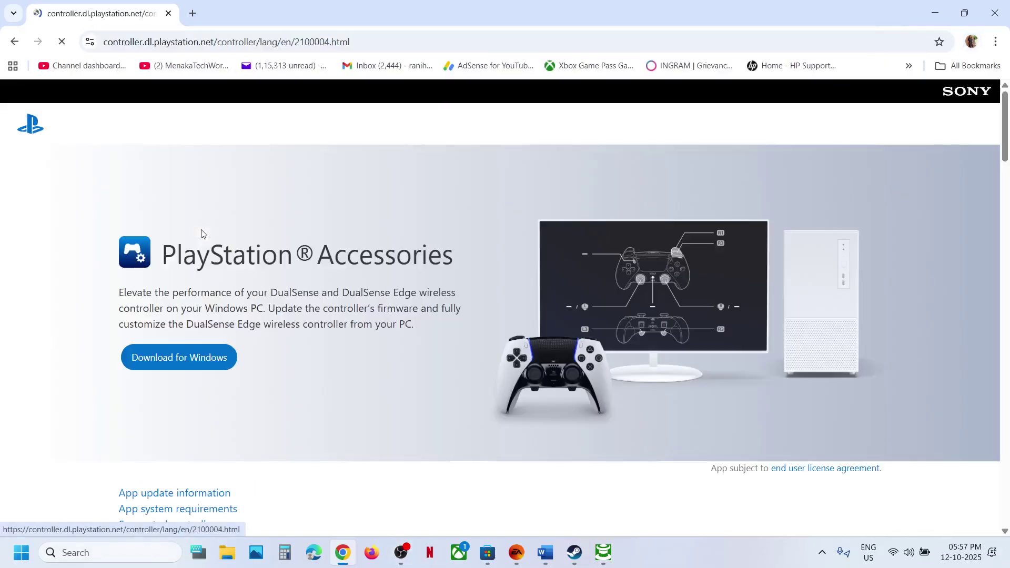
pyautogui.click(180, 353)
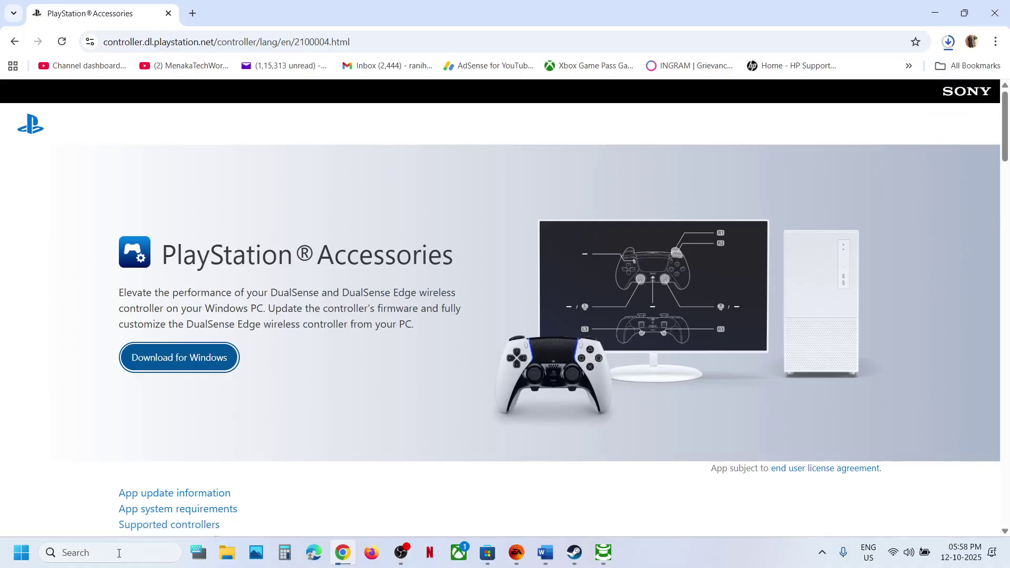
# Step: Launch PlayStation Accessories from Windows search and confirm DualSense firmware A-0630 is up to date
pyautogui.click(119, 553)
pyautogui.hotkey('ctrl', 'v')
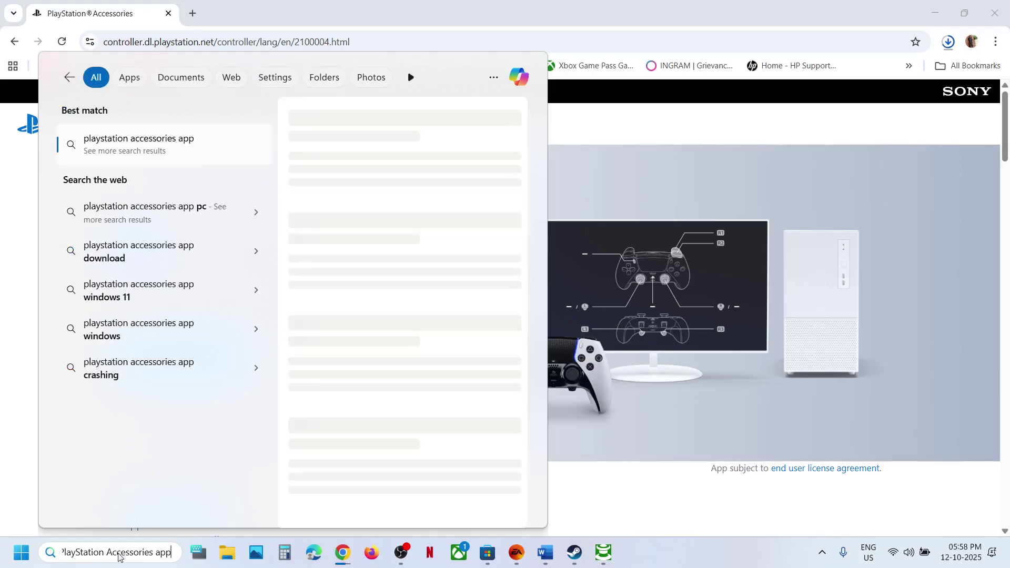
pyautogui.press('BackSpace')
pyautogui.press('BackSpace')
pyautogui.press('BackSpace')
pyautogui.press('BackSpace')
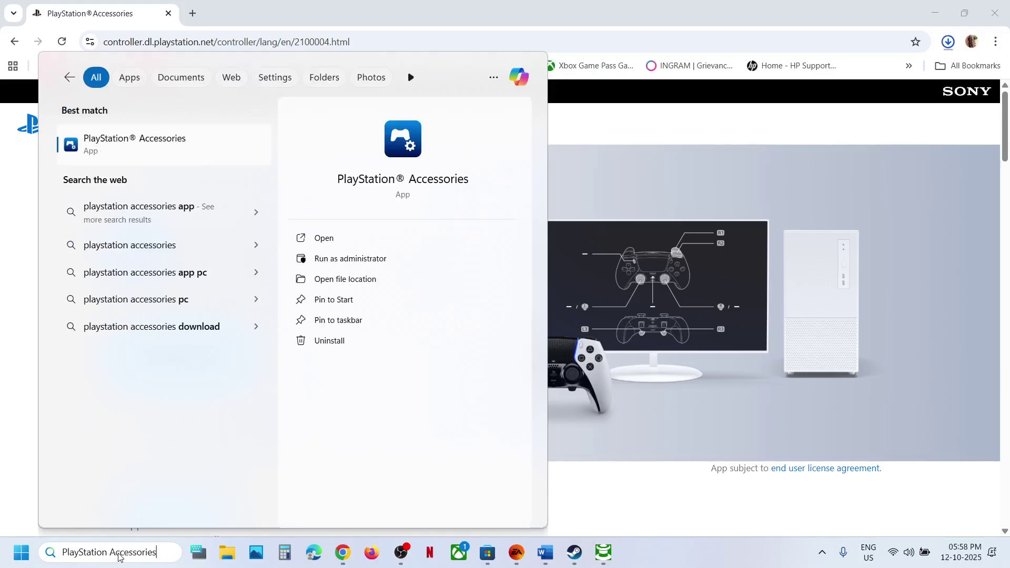
pyautogui.press('Return')
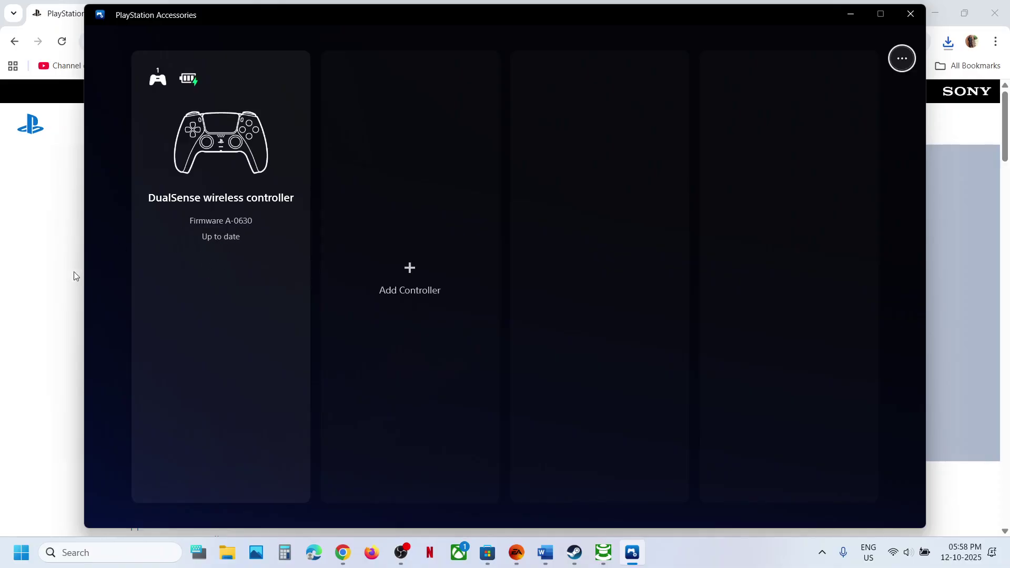
pyautogui.click(60, 300)
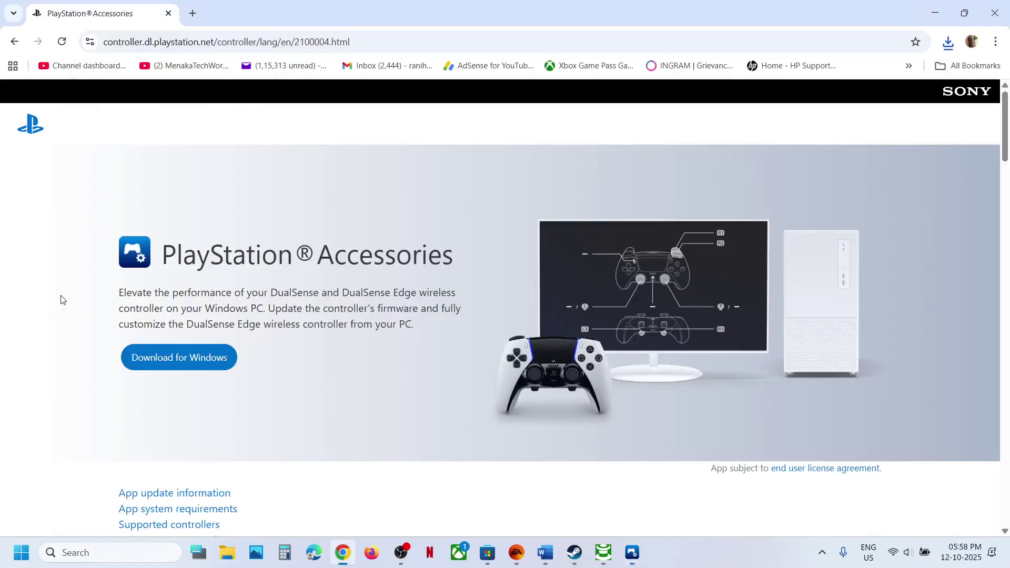
# Step: Highlight Step 7's 'Use wired controller' note in Word, then return to the EA app's Battlefield 6 page
pyautogui.click(523, 558)
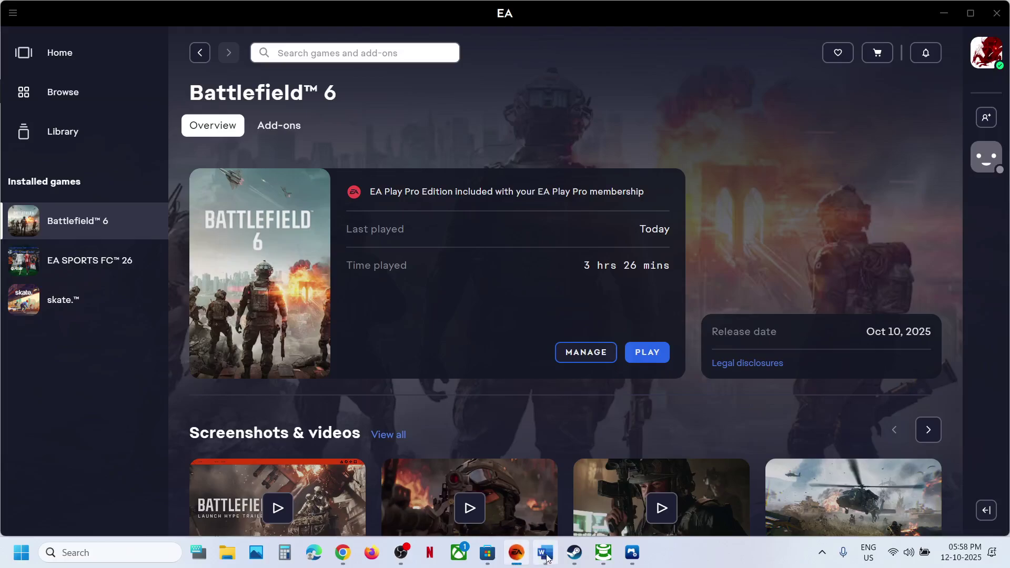
pyautogui.click(544, 552)
pyautogui.scroll(-1, 344, 343)
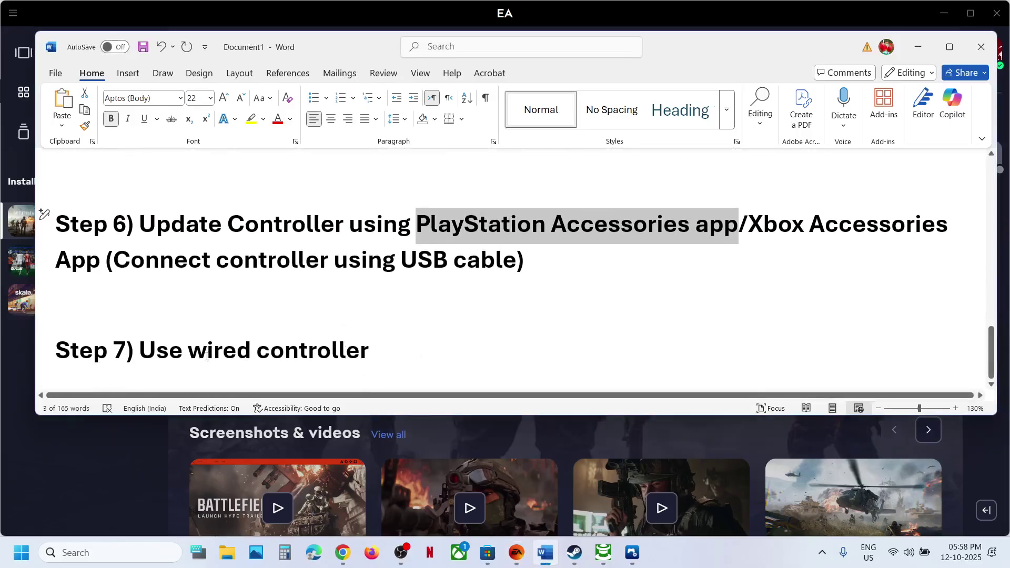
pyautogui.moveTo(152, 356); pyautogui.dragTo(347, 354)
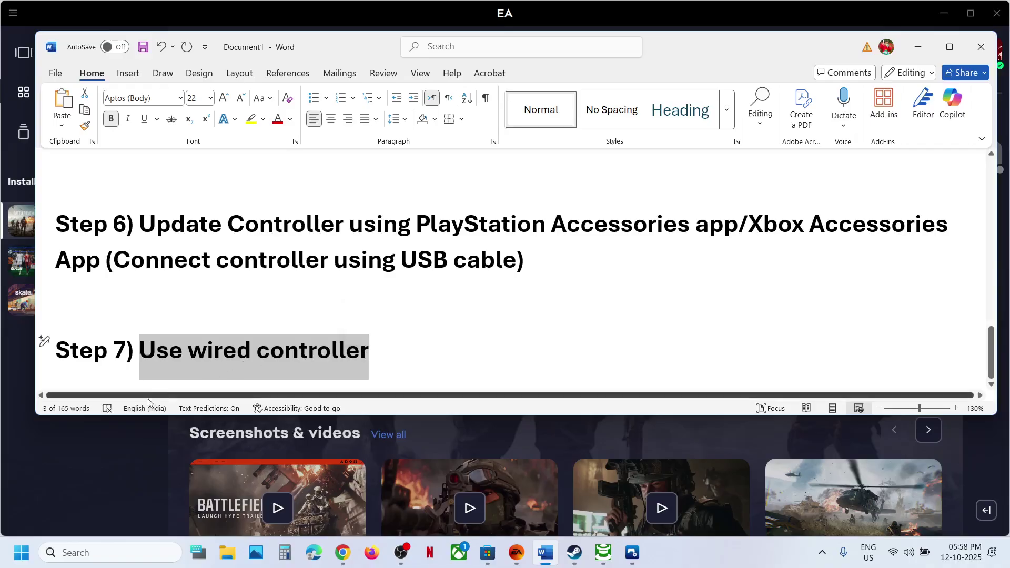
pyautogui.click(112, 461)
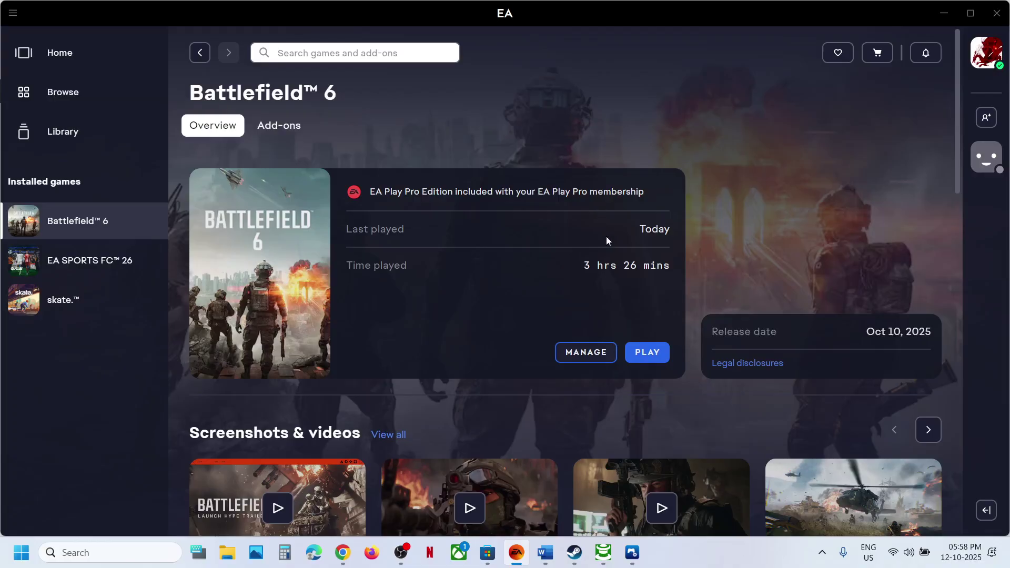
pyautogui.click(733, 561)
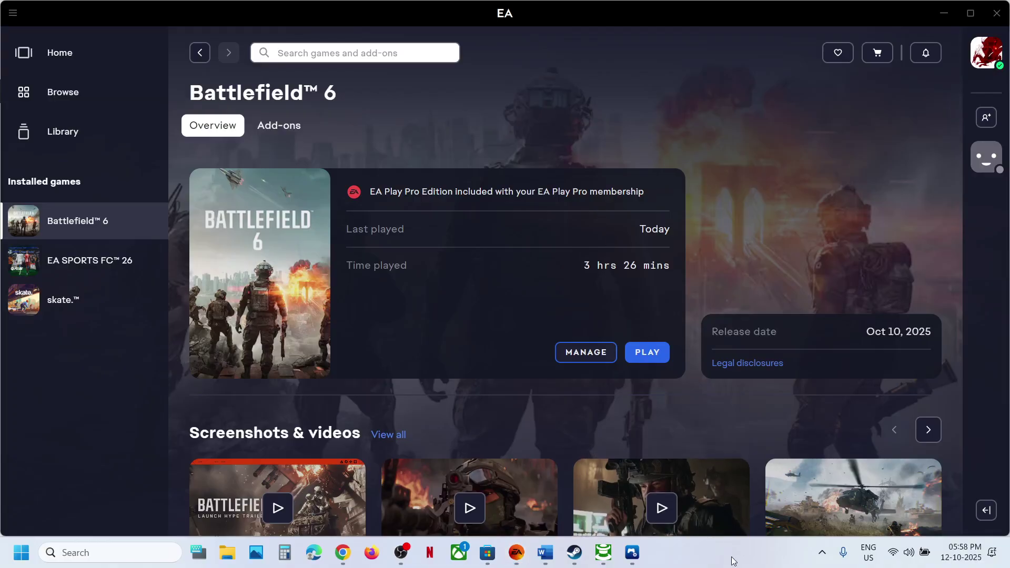